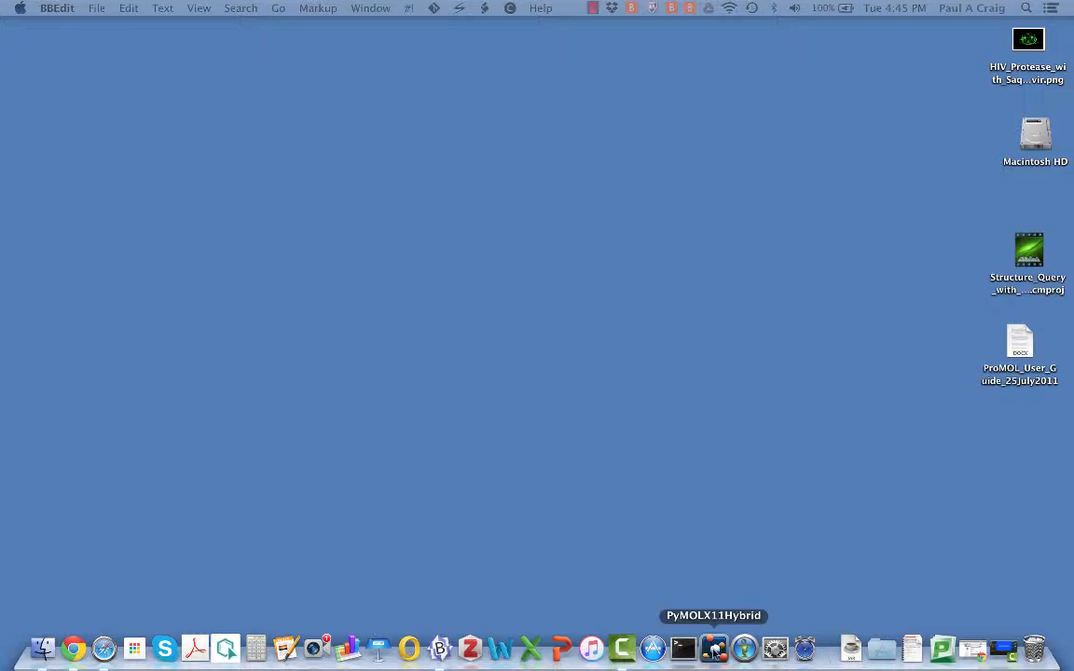
Launch PyMOL from the PyMOLX11Hybrid icon in the Dock
{"action": "left_click", "coordinate": [714, 650]}
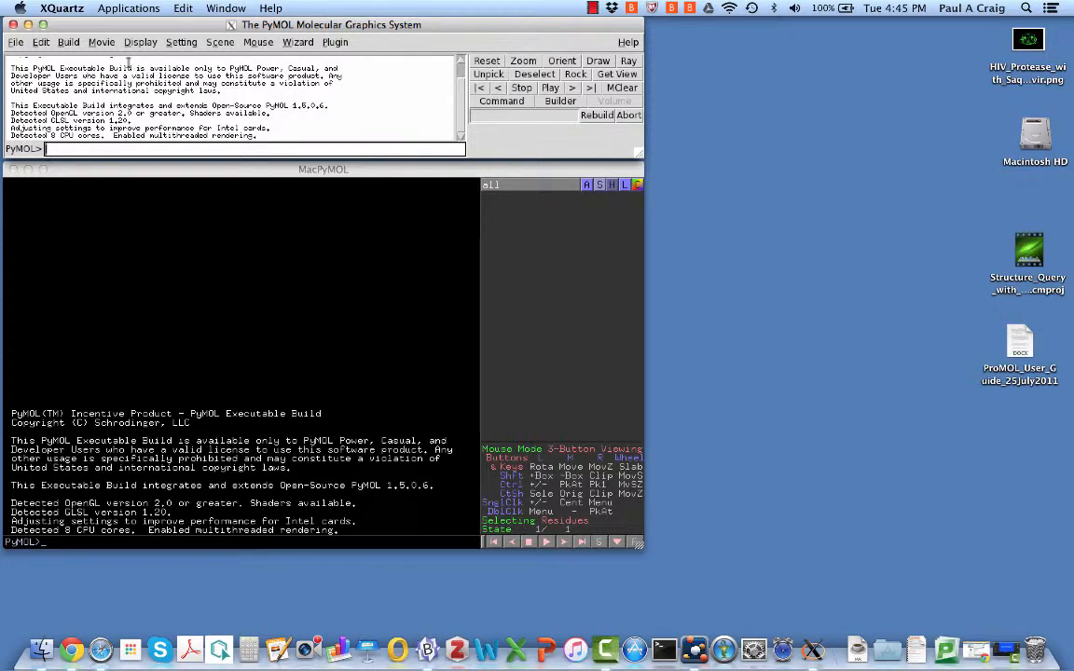
Launch ProMOL from the Plugin menu and enter 1an1 in the Motif Finder PDB entries box
{"action": "left_click", "coordinate": [338, 43]}
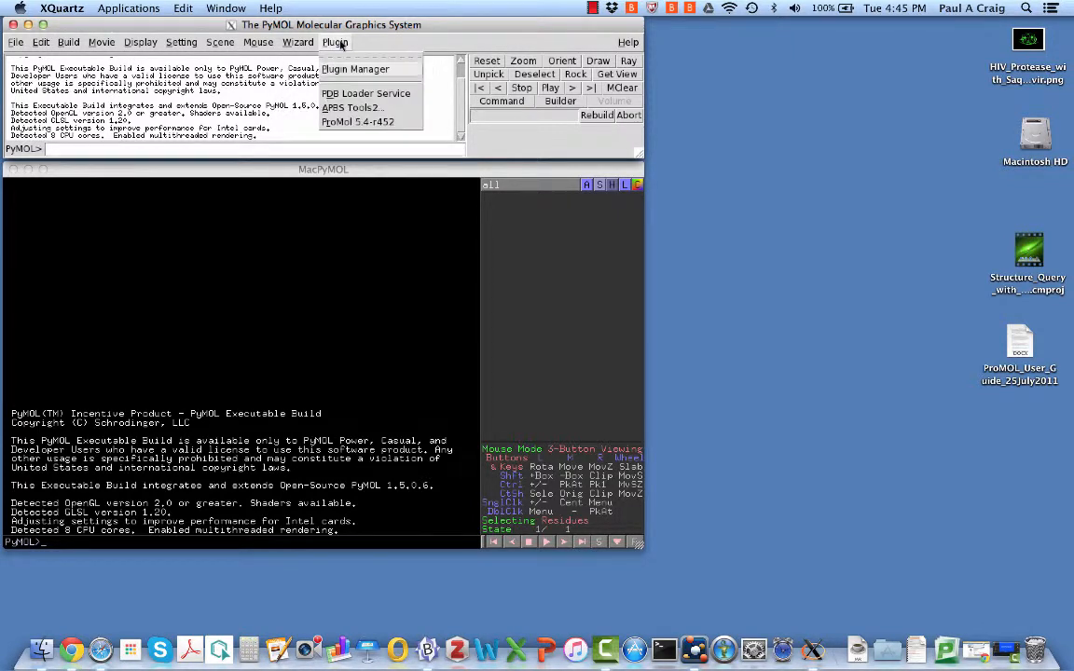
{"action": "left_click", "coordinate": [350, 122]}
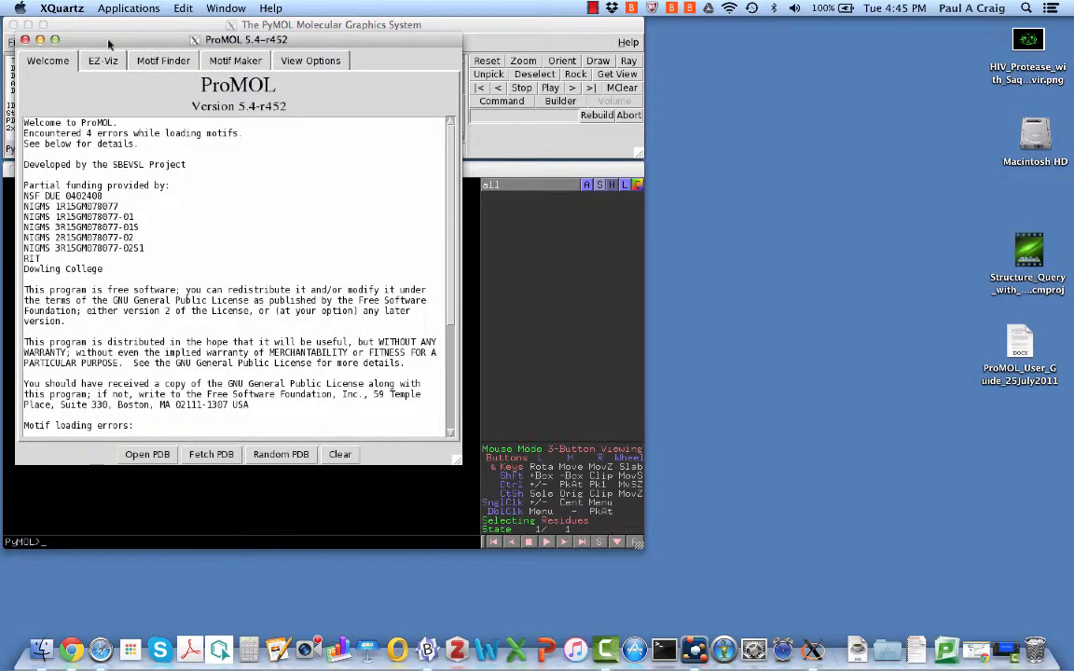
{"action": "left_click_drag", "start_coordinate": [140, 43], "coordinate": [728, 26]}
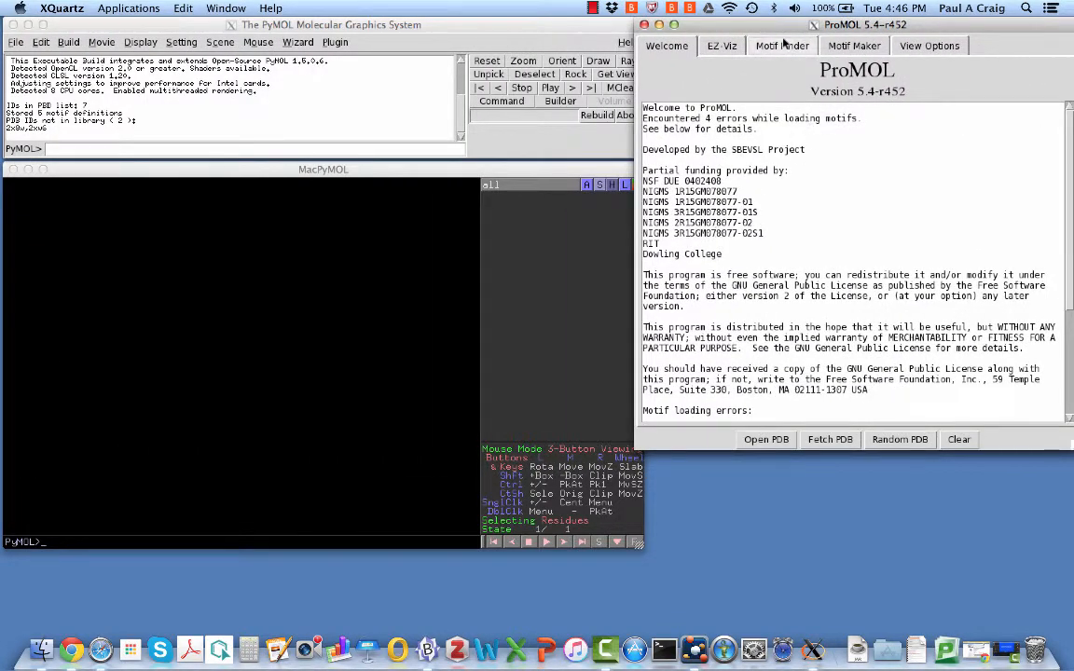
{"action": "left_click", "coordinate": [784, 47]}
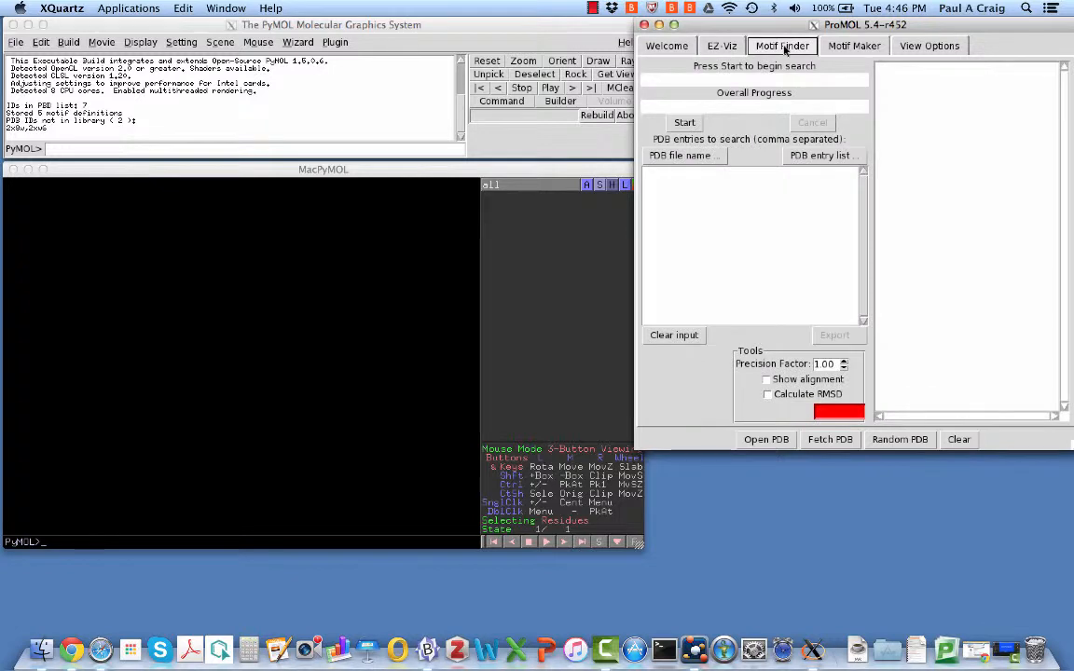
{"action": "left_click", "coordinate": [693, 179]}
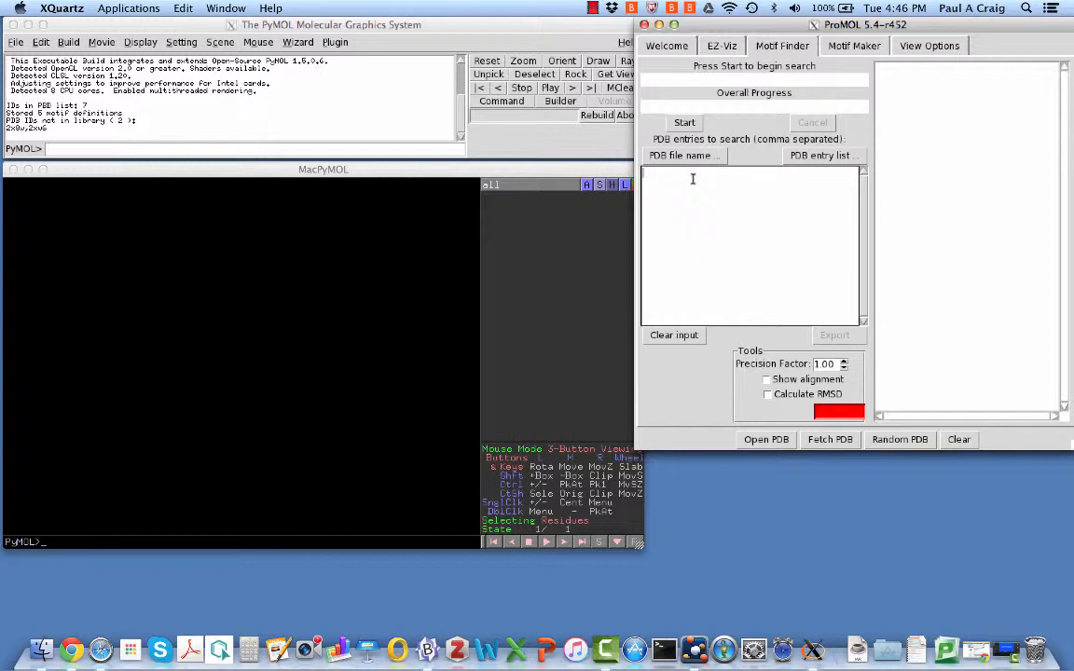
{"action": "type", "text": "1an1"}
Run the 1an1 motif search with only the P set and A set motifs, then bring Safari forward
{"action": "left_click", "coordinate": [685, 123]}
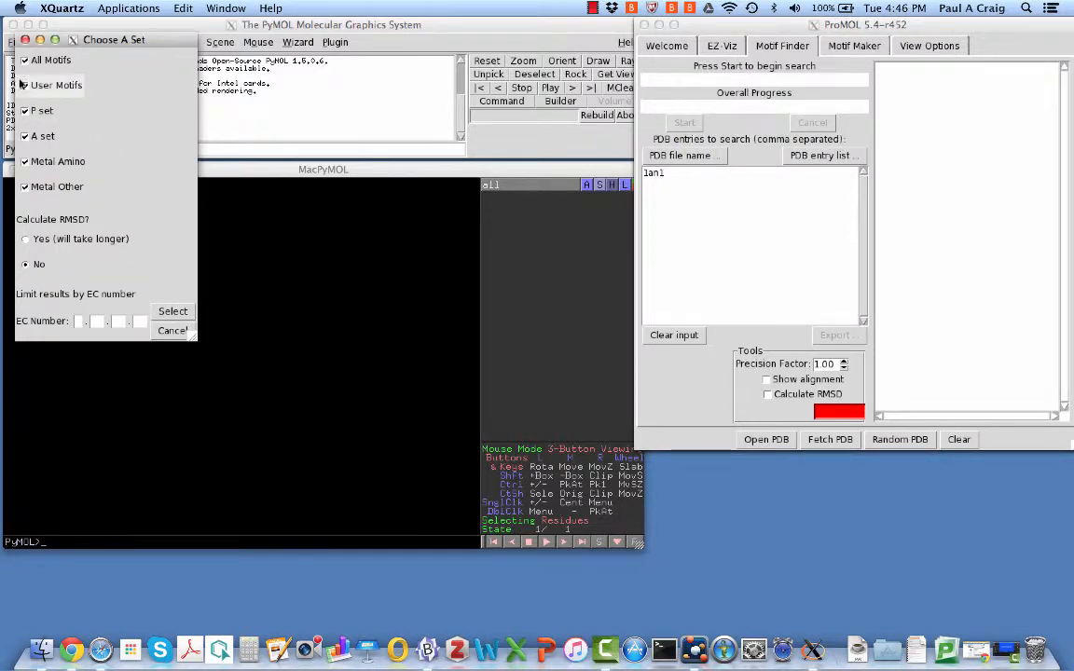
{"action": "left_click", "coordinate": [25, 61]}
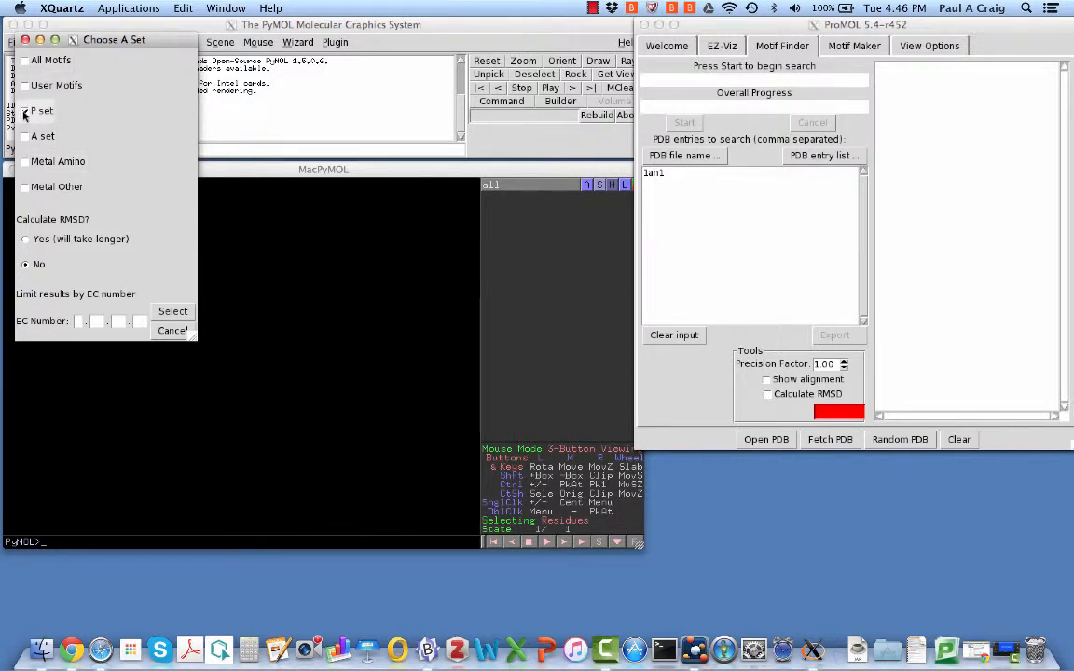
{"action": "left_click", "coordinate": [24, 112]}
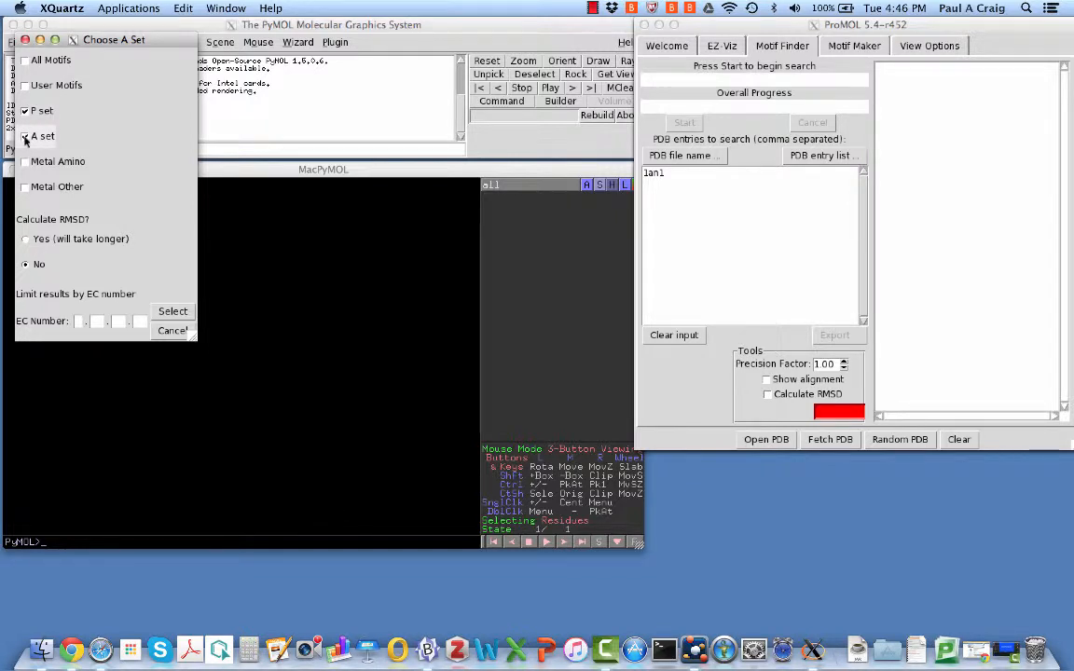
{"action": "left_click", "coordinate": [24, 137]}
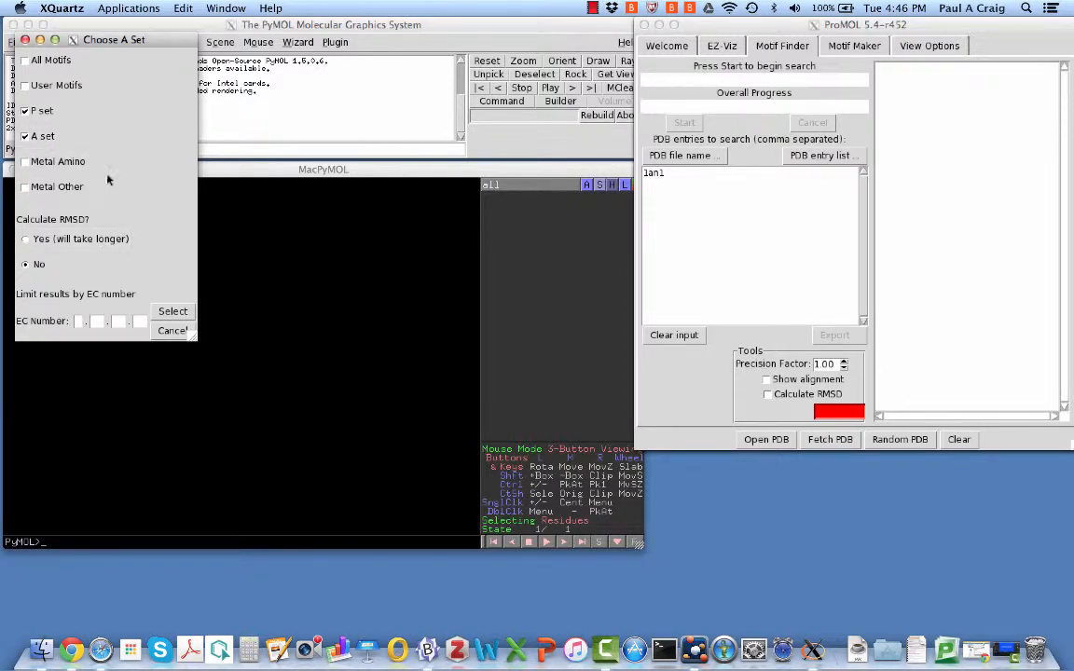
{"action": "left_click", "coordinate": [172, 312]}
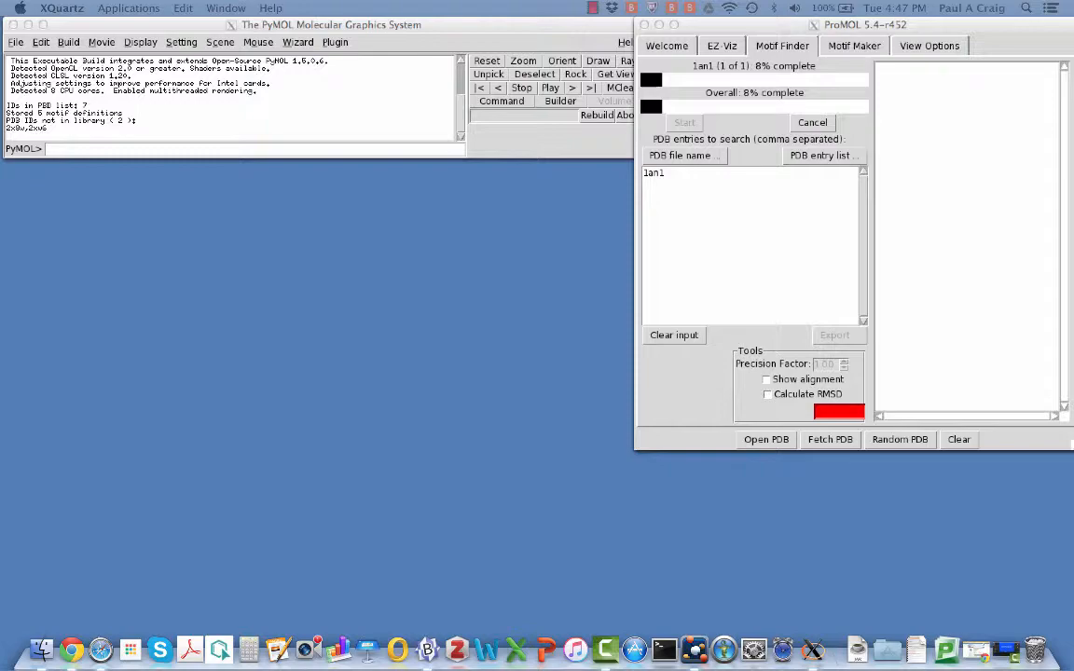
{"action": "left_click_drag", "start_coordinate": [1073, 102], "coordinate": [585, 8]}
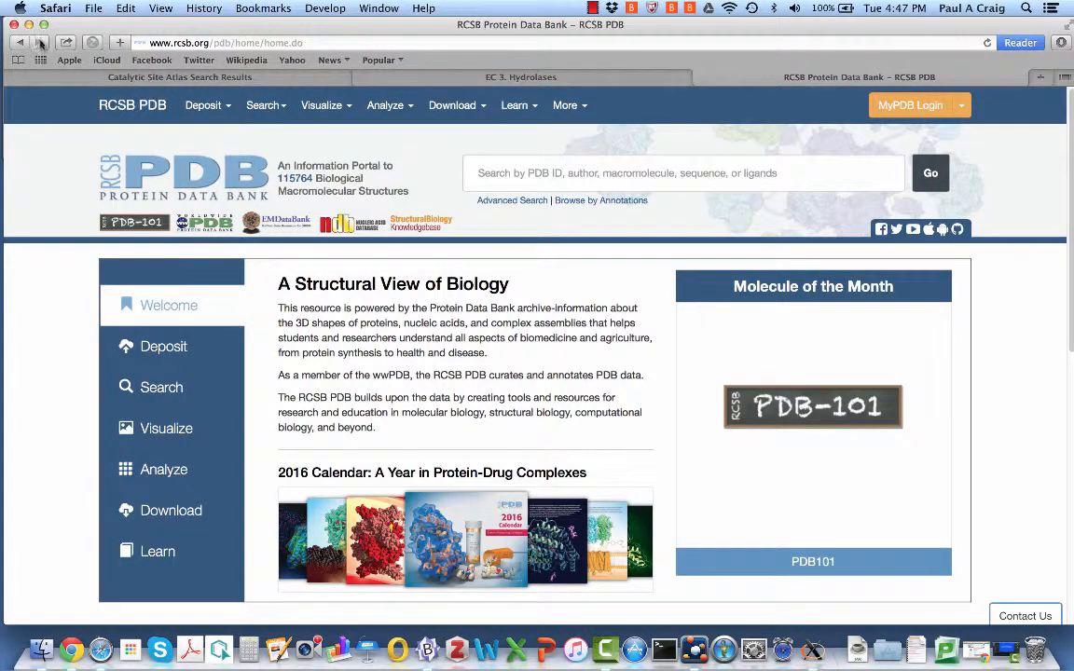
Search RCSB PDB for the entry 1an1
{"action": "left_click_drag", "start_coordinate": [87, 27], "coordinate": [84, 28]}
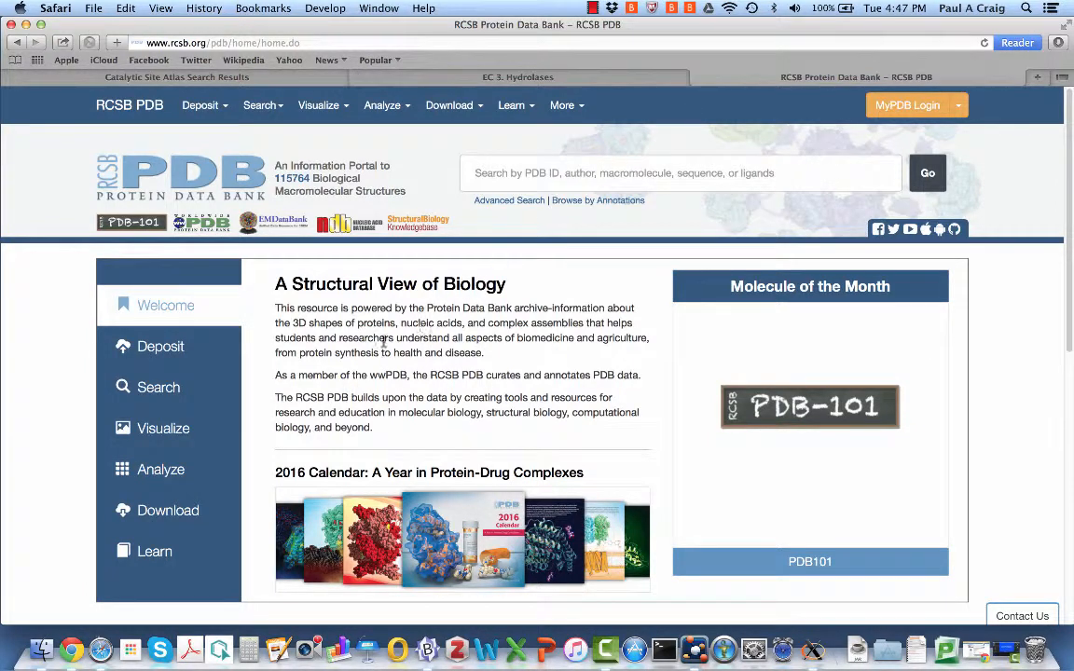
{"action": "left_click", "coordinate": [495, 172]}
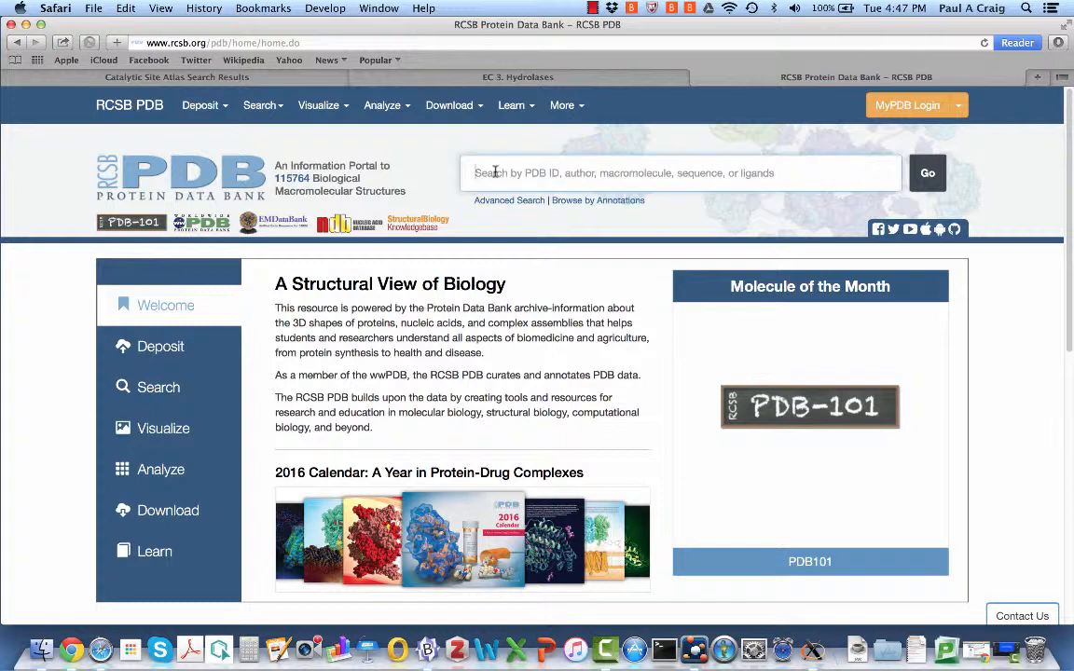
{"action": "type", "text": "1an1"}
{"action": "key", "text": "Return"}
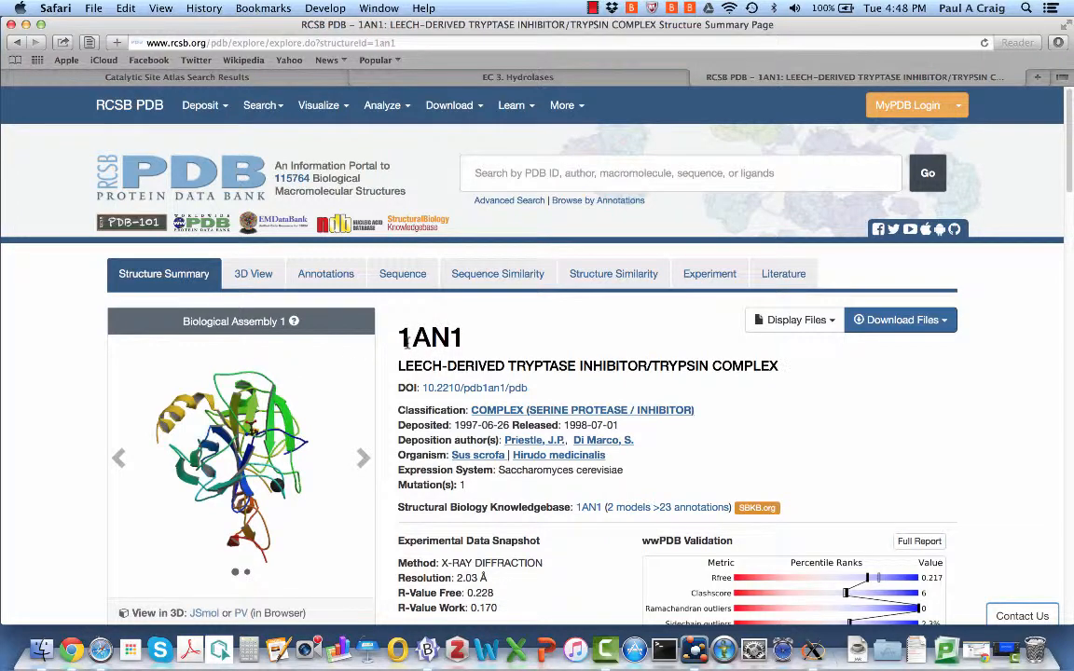
Scroll the 1AN1 summary down to the trypsin macromolecule listing with EC 3.4.21.4
{"action": "left_click_drag", "start_coordinate": [398, 337], "coordinate": [462, 337]}
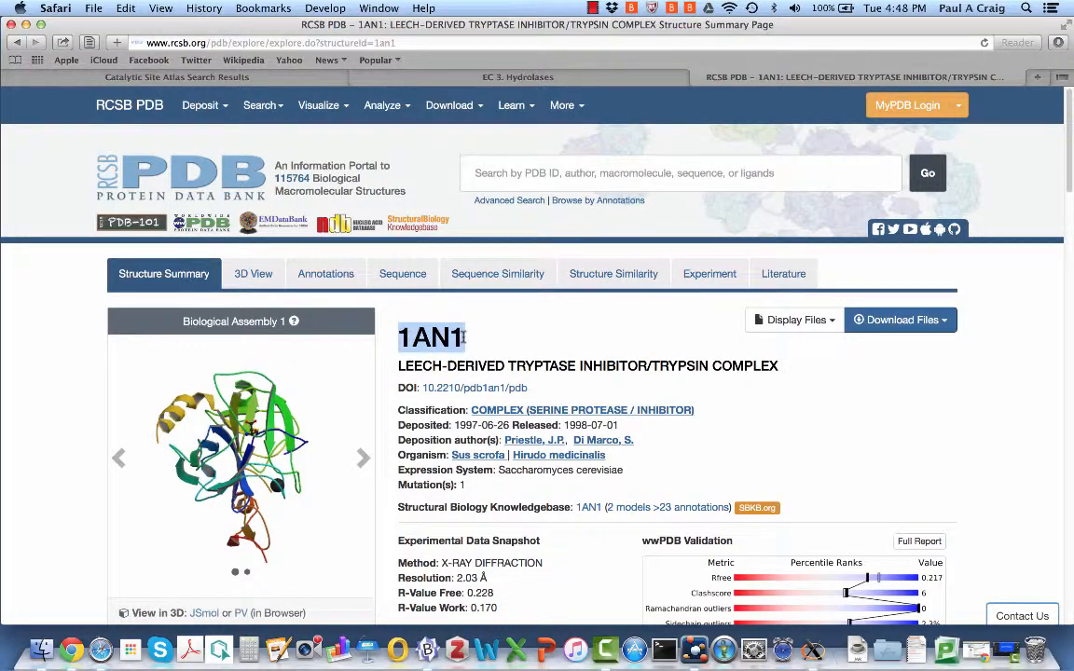
{"action": "left_click", "coordinate": [549, 326]}
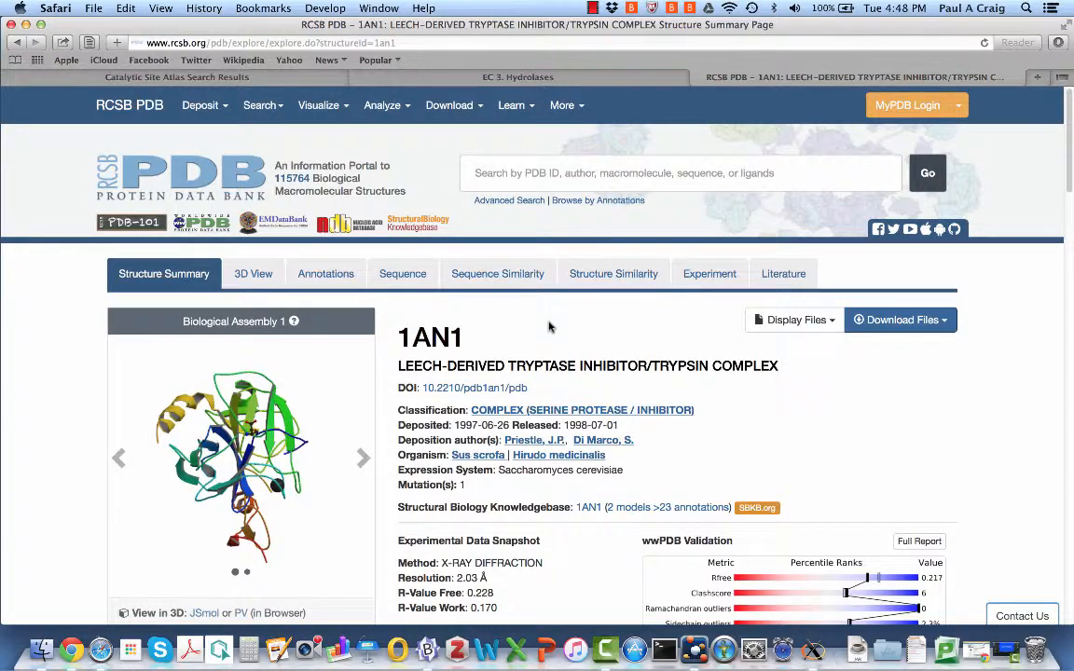
{"action": "scroll", "coordinate": [549, 327], "scroll_direction": "down", "scroll_amount": 8}
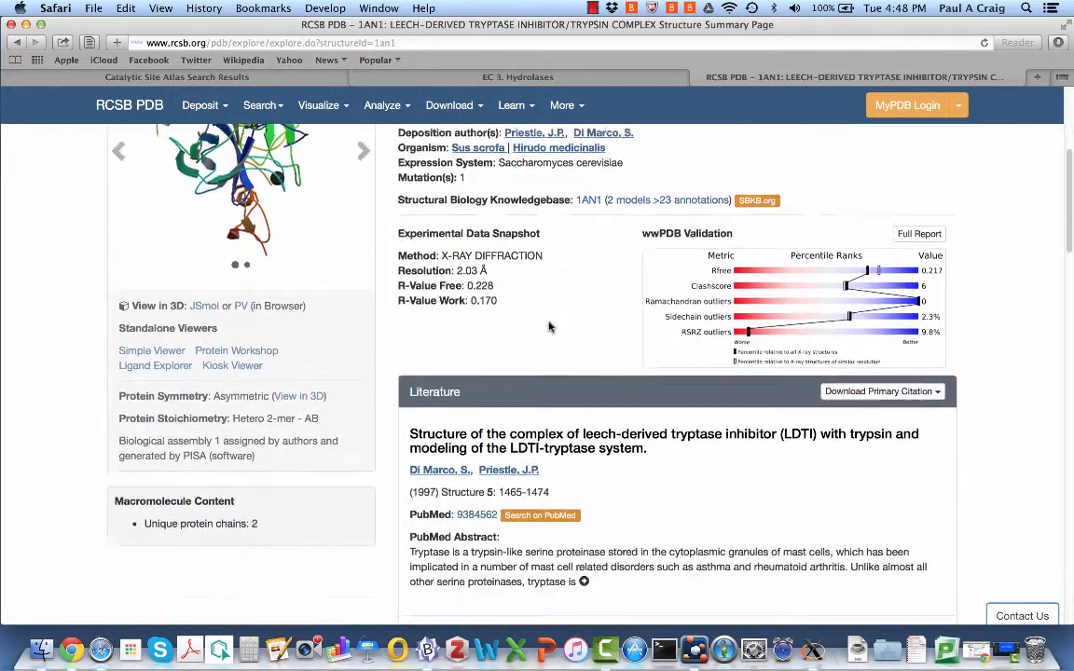
{"action": "scroll", "coordinate": [549, 326], "scroll_direction": "down", "scroll_amount": 6}
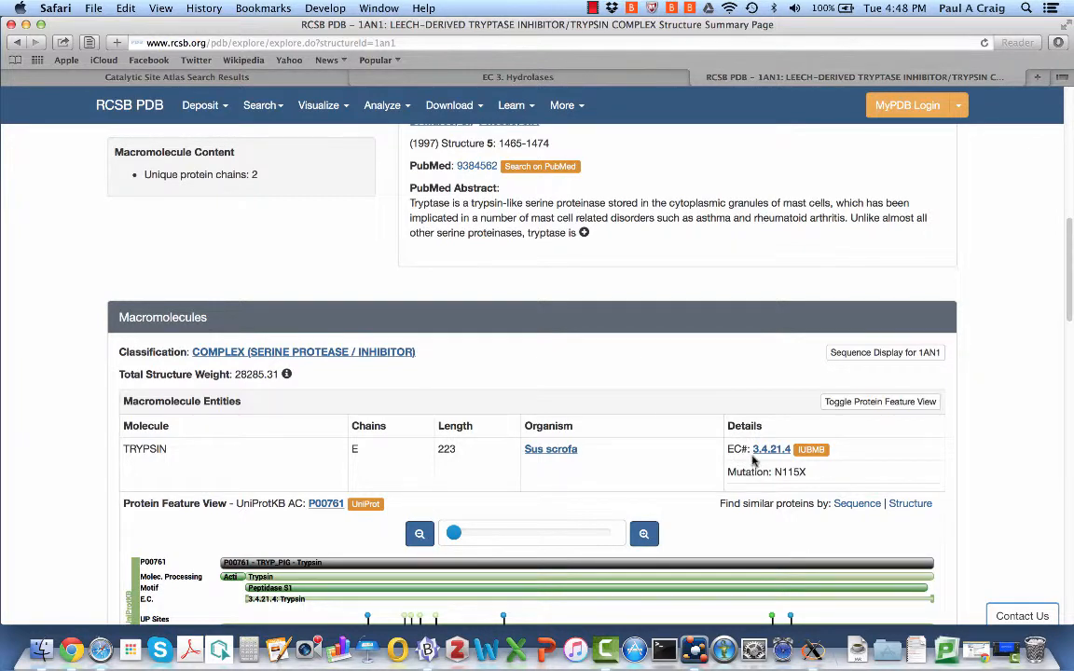
{"action": "left_click", "coordinate": [476, 80]}
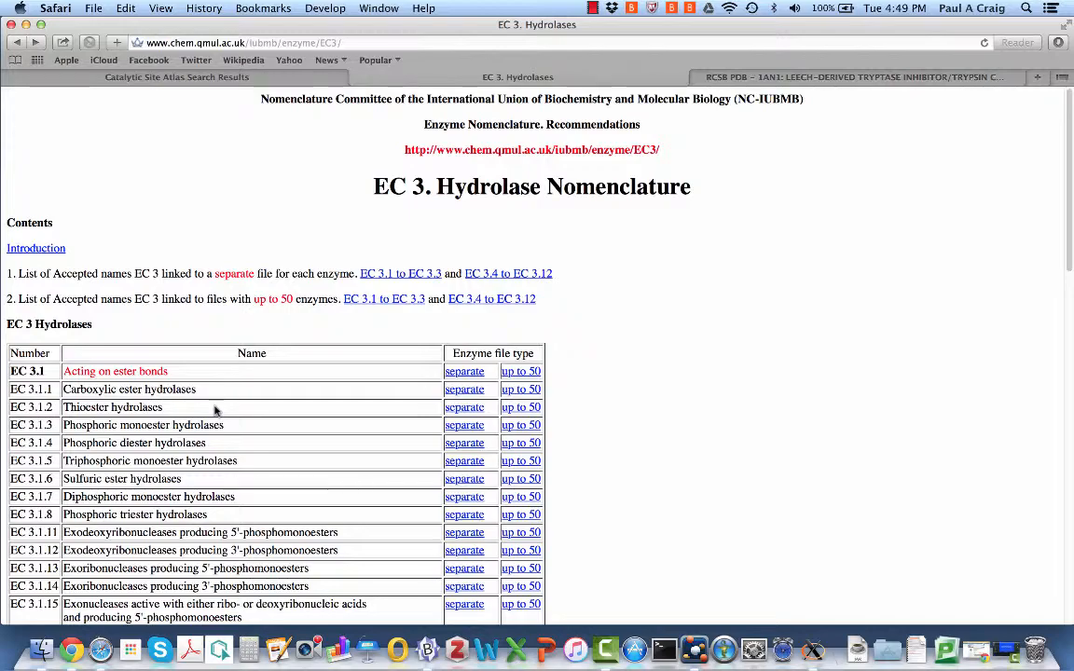
Scroll the EC 3 hydrolase list down to the EC 3.4 peptidase rows
{"action": "scroll", "coordinate": [215, 410], "scroll_direction": "down", "scroll_amount": 5}
{"action": "scroll", "coordinate": [216, 410], "scroll_direction": "down", "scroll_amount": 8}
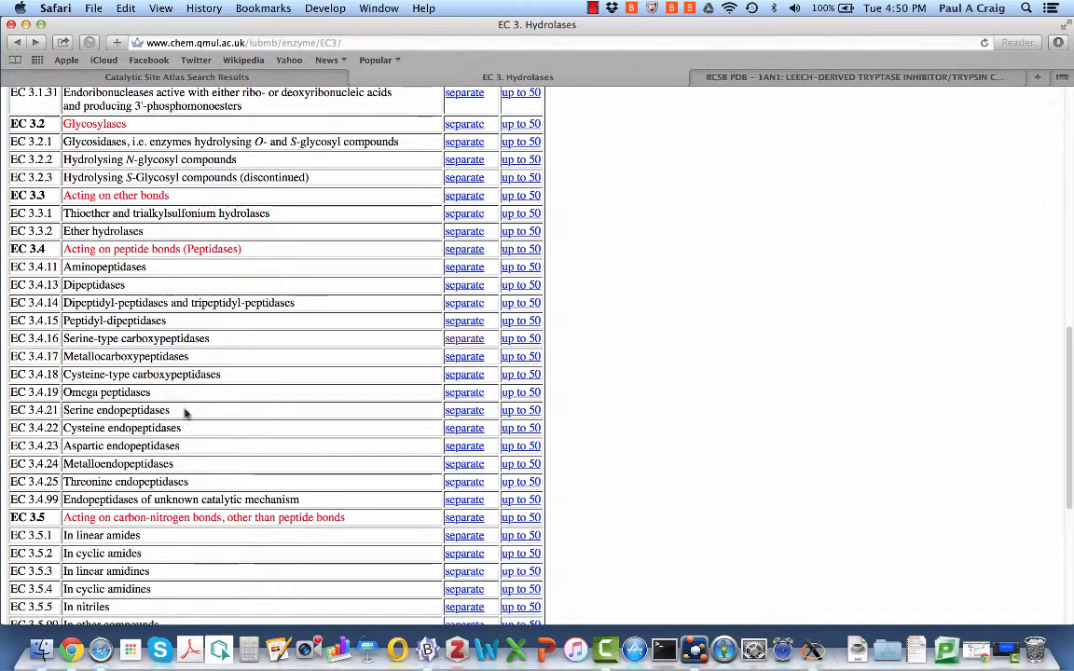
Open the EC 3.4.21 serine endopeptidases page and select the EC 3.4.21.4 trypsin entry
{"action": "left_click", "coordinate": [463, 412]}
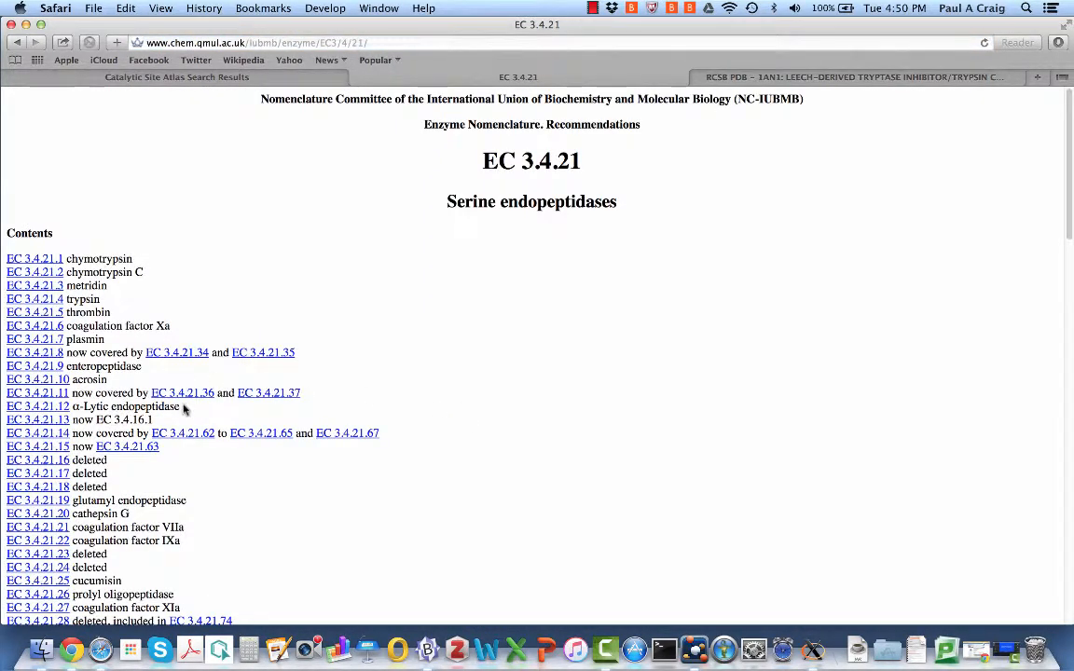
{"action": "scroll", "coordinate": [184, 407], "scroll_direction": "down", "scroll_amount": 5}
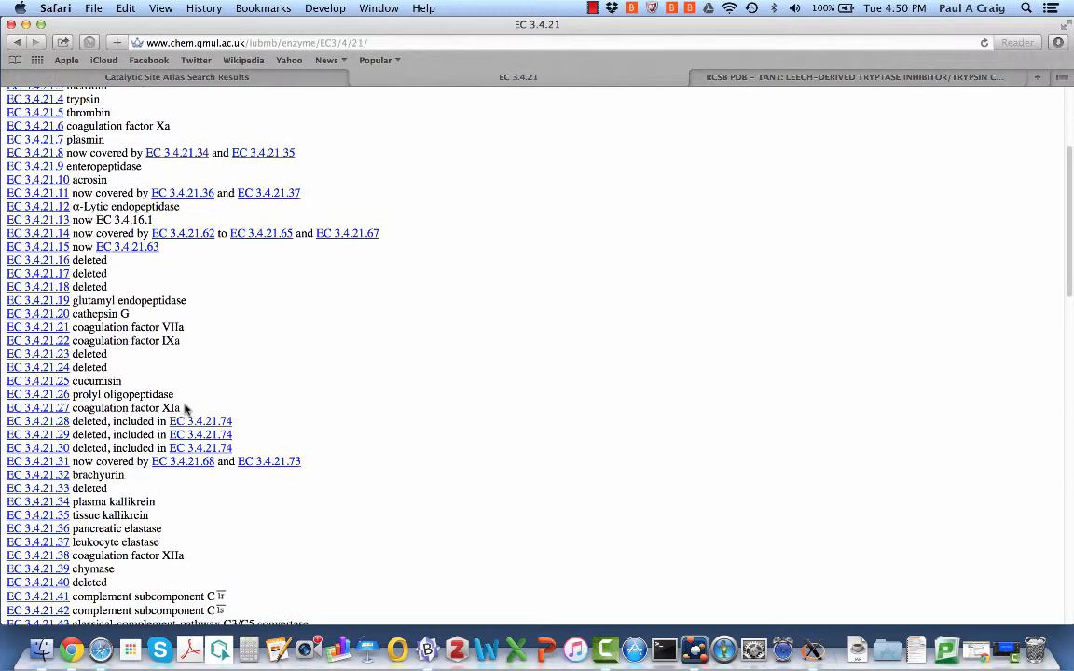
{"action": "scroll", "coordinate": [184, 407], "scroll_direction": "up", "scroll_amount": 3}
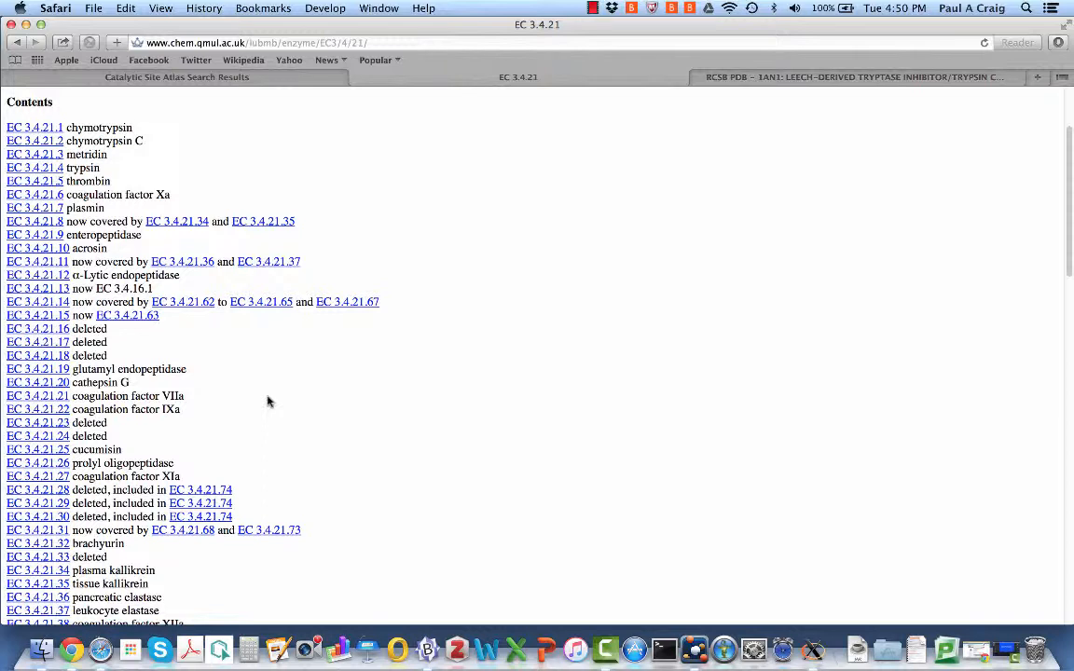
{"action": "left_click", "coordinate": [34, 168]}
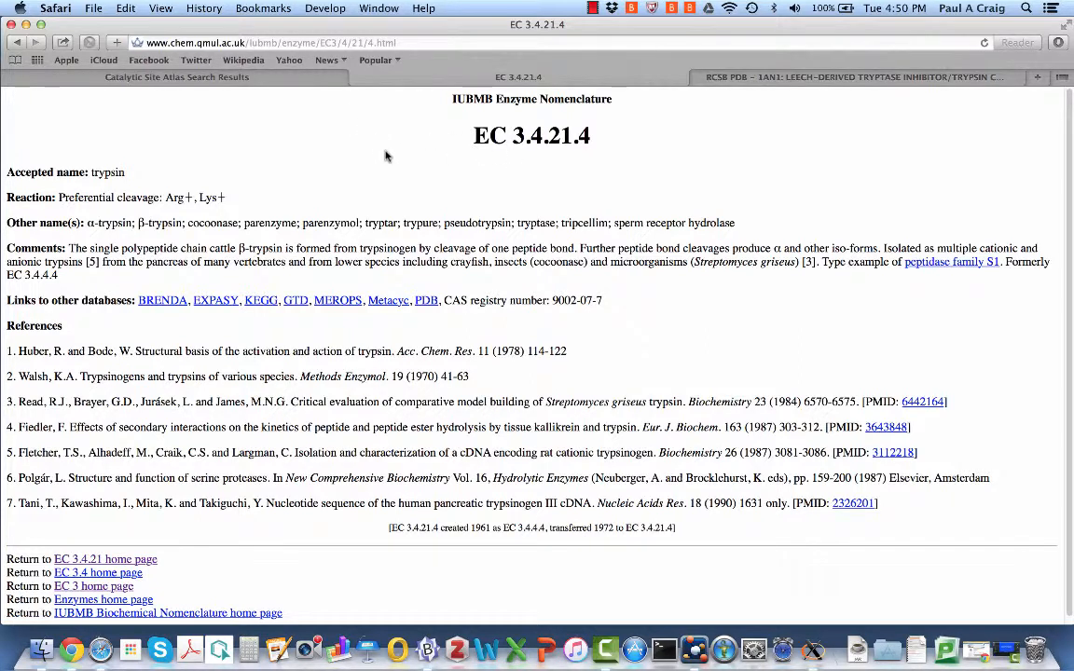
Dismiss the cookie notice and rotate the 1an1 catalytic site model in the Catalytic Site Atlas
{"action": "left_click", "coordinate": [228, 79]}
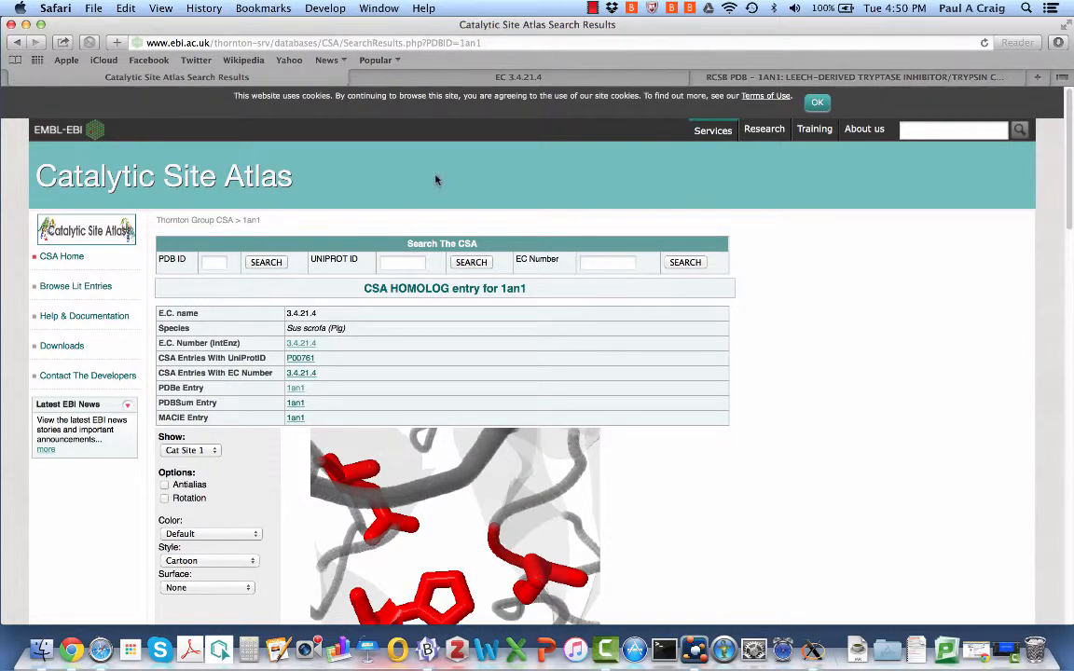
{"action": "left_click", "coordinate": [817, 103]}
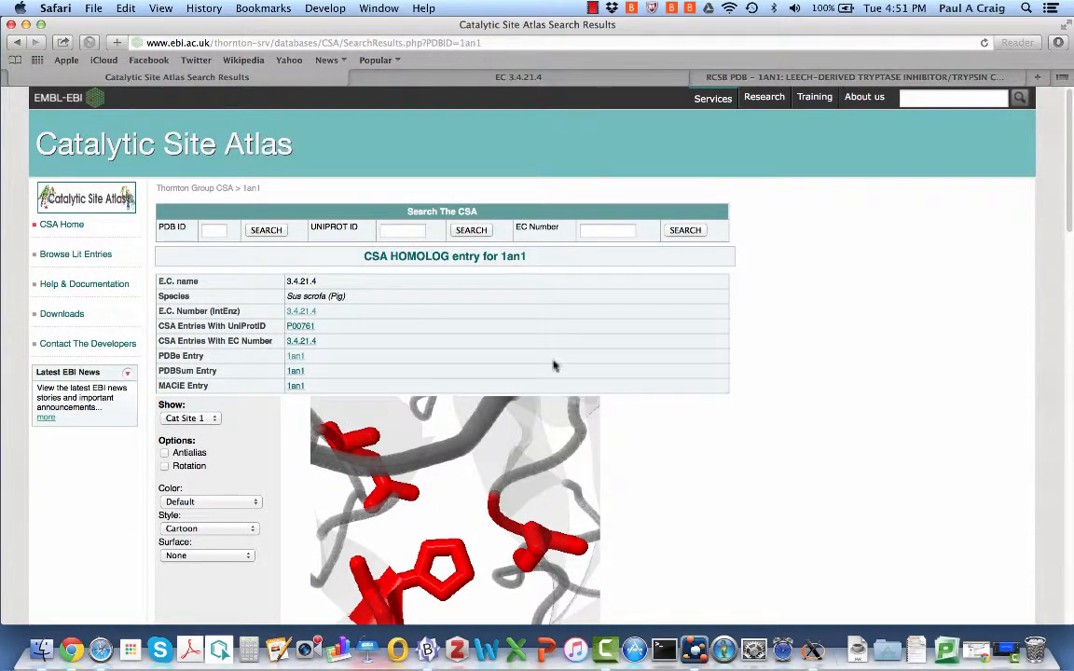
{"action": "scroll", "coordinate": [739, 508], "scroll_direction": "down", "scroll_amount": 5}
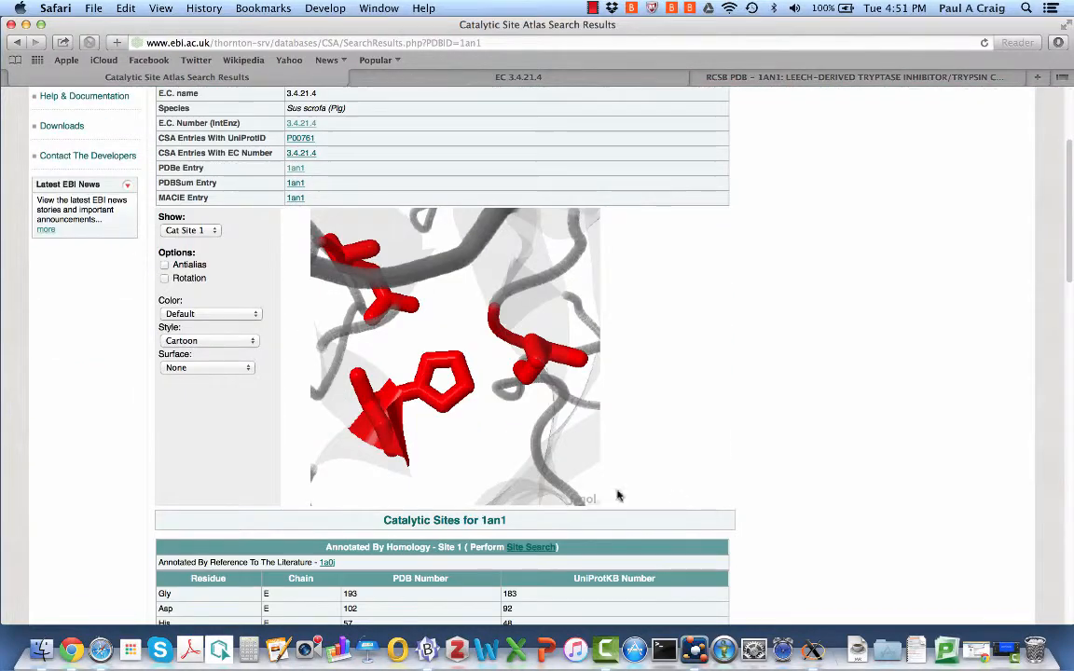
{"action": "left_click_drag", "start_coordinate": [357, 279], "coordinate": [413, 373]}
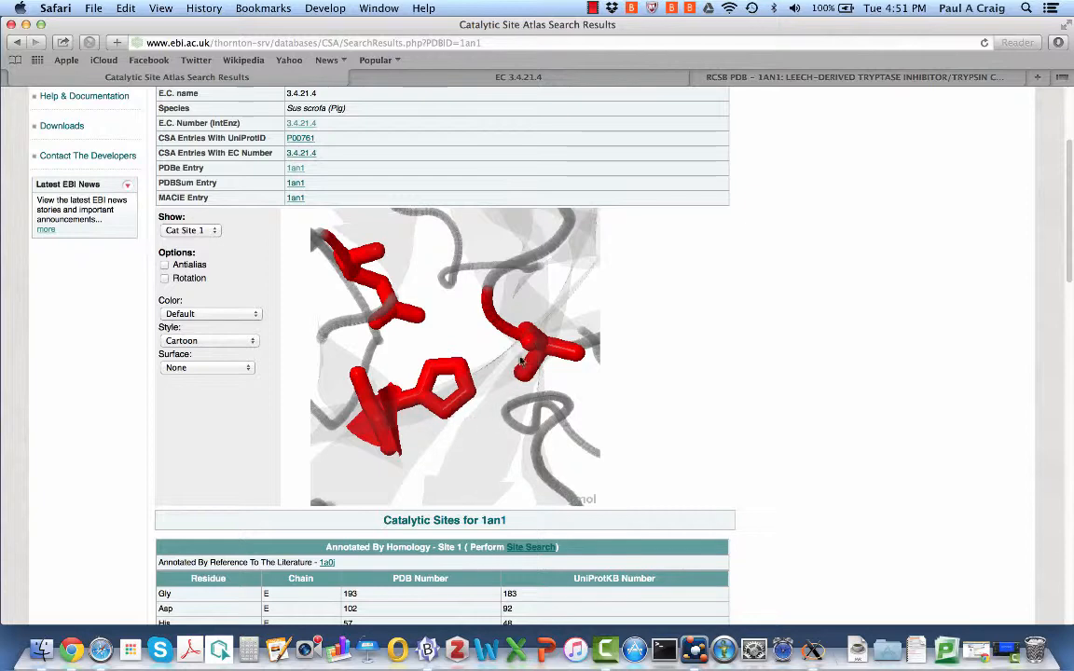
Return to the top and set the Search The CSA form to search by EC Number
{"action": "scroll", "coordinate": [813, 259], "scroll_direction": "up", "scroll_amount": 5}
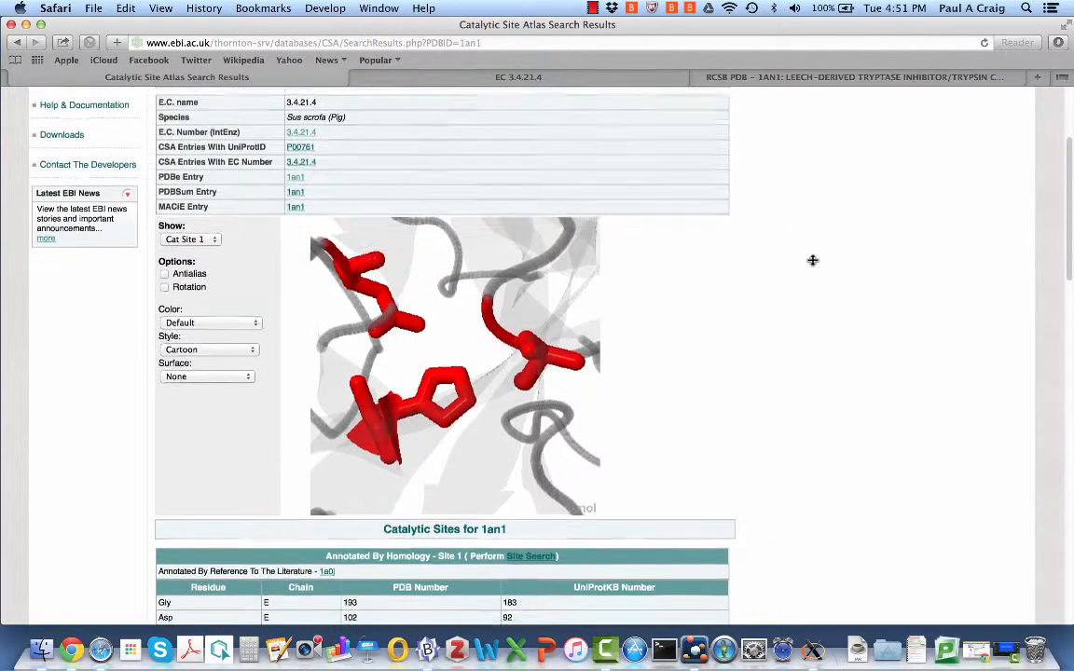
{"action": "scroll", "coordinate": [813, 260], "scroll_direction": "down", "scroll_amount": 1}
{"action": "scroll", "coordinate": [813, 260], "scroll_direction": "up", "scroll_amount": 1}
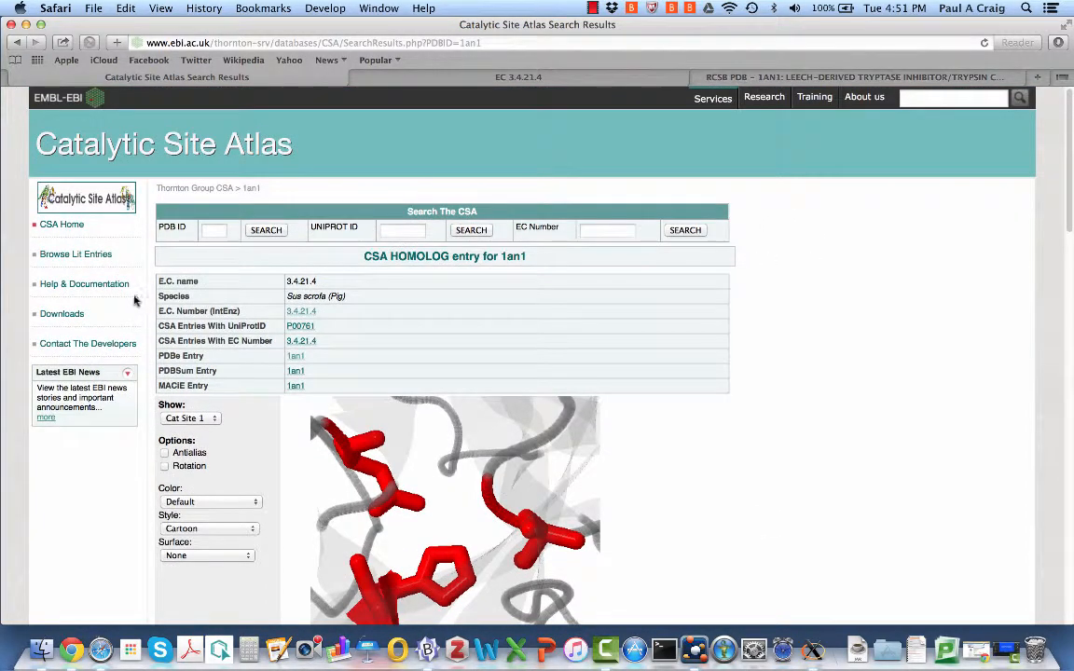
{"action": "left_click", "coordinate": [209, 230]}
{"action": "left_click", "coordinate": [594, 230]}
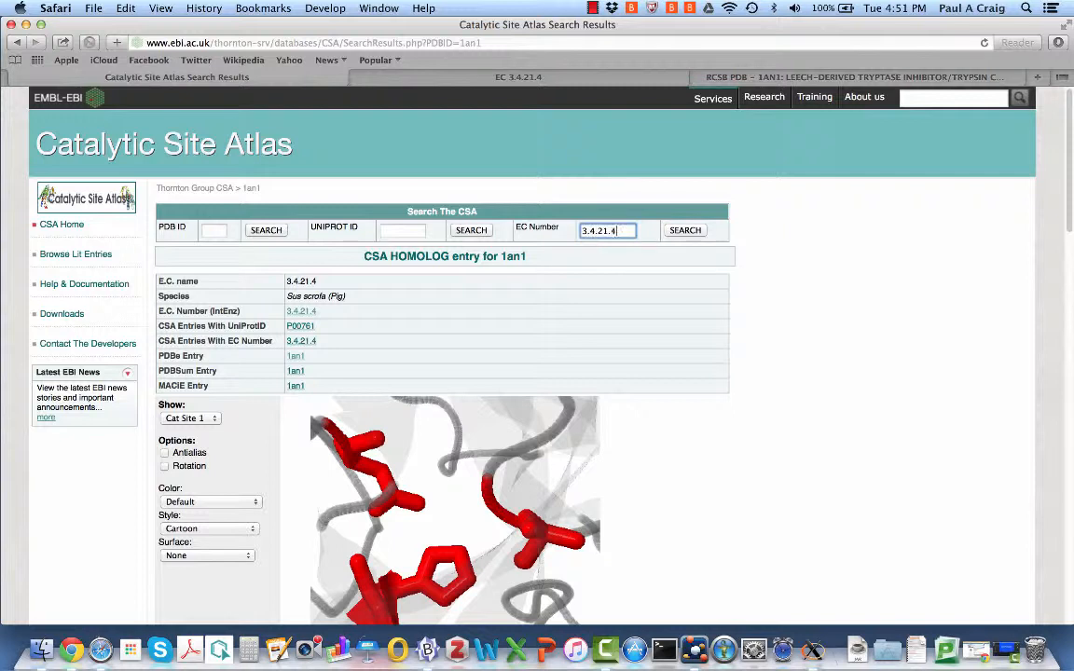
Search the CSA for EC 3.4.21.4 and look through the resulting PDB code list
{"action": "type", "text": "3.4.21.4"}
{"action": "left_click", "coordinate": [684, 231]}
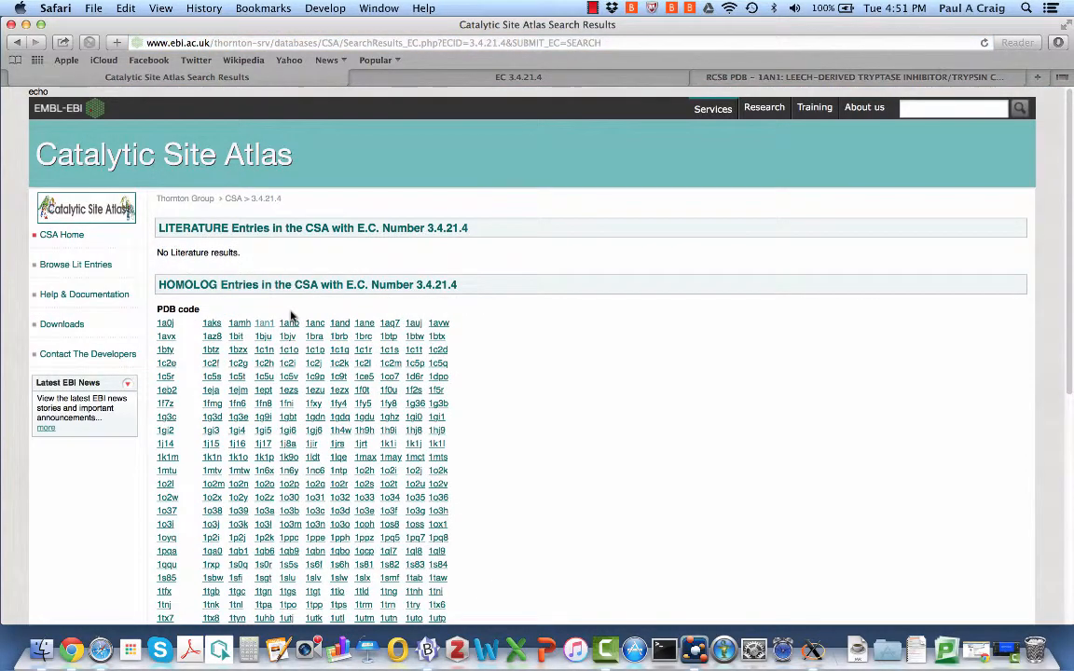
{"action": "scroll", "coordinate": [291, 317], "scroll_direction": "down", "scroll_amount": 10}
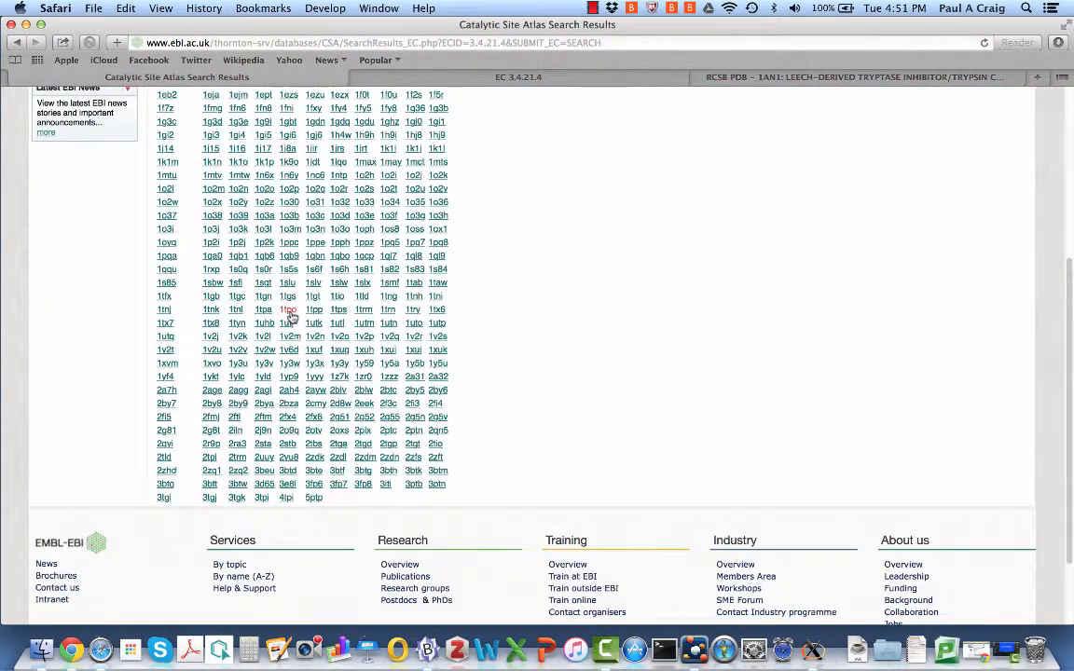
{"action": "scroll", "coordinate": [290, 317], "scroll_direction": "up", "scroll_amount": 8}
{"action": "scroll", "coordinate": [290, 317], "scroll_direction": "up", "scroll_amount": 3}
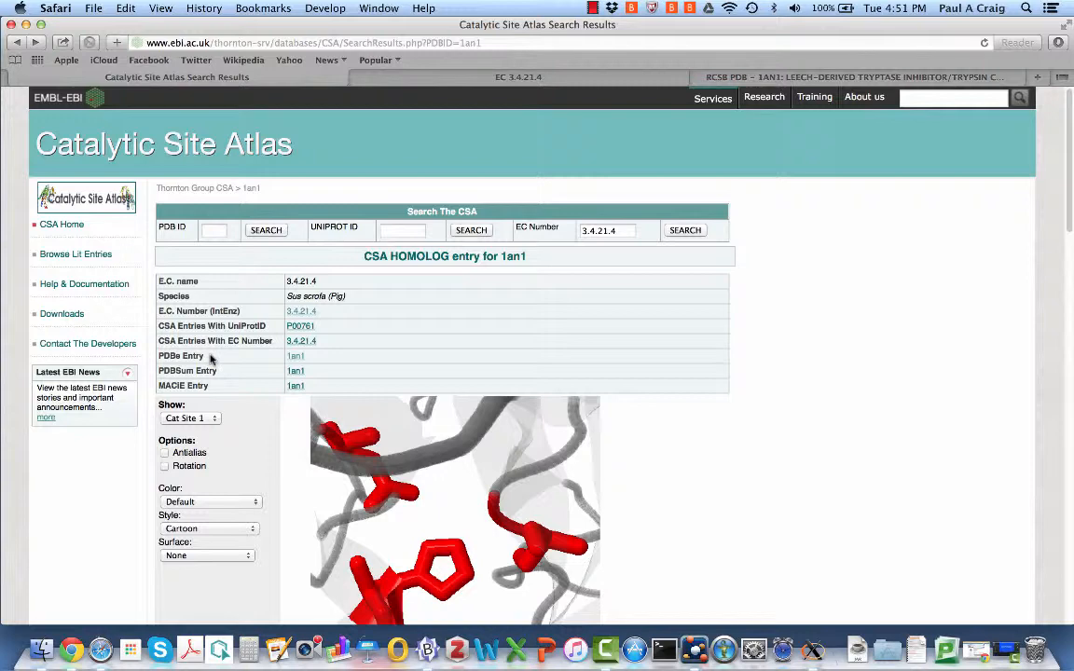
Open the PDBe 1an1 link in a new tab and call up the PDBsum 1an1 link's menu
{"action": "right_click", "coordinate": [296, 358]}
{"action": "left_click", "coordinate": [317, 363]}
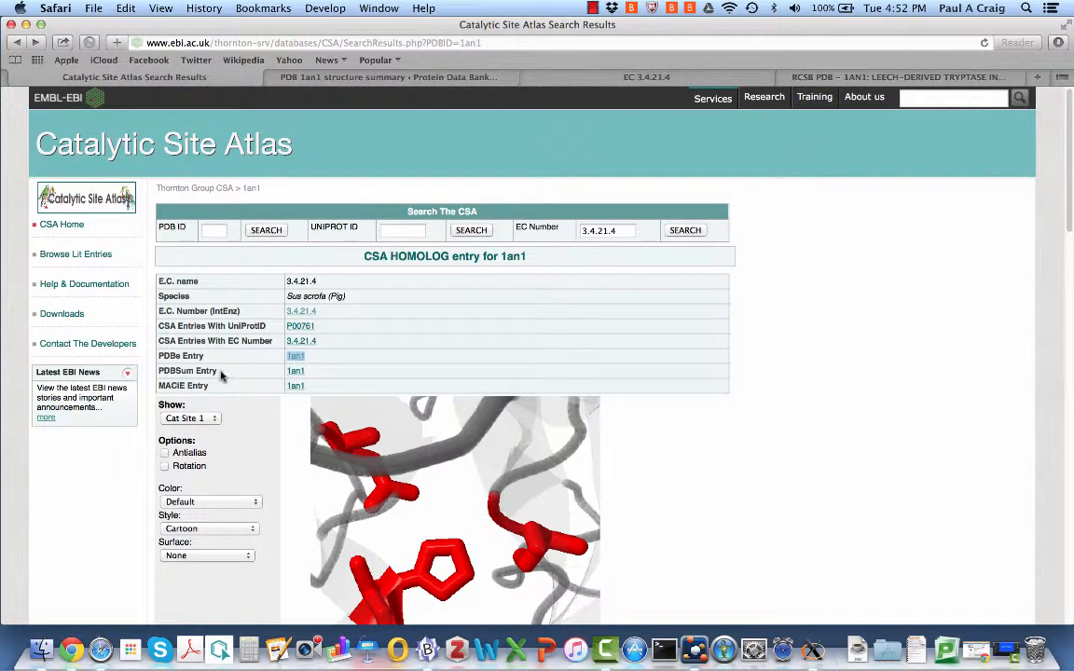
{"action": "right_click", "coordinate": [296, 374]}
Open PDBsum 1an1 in a new tab and scroll through the PDBe 1an1 summary
{"action": "left_click", "coordinate": [308, 377]}
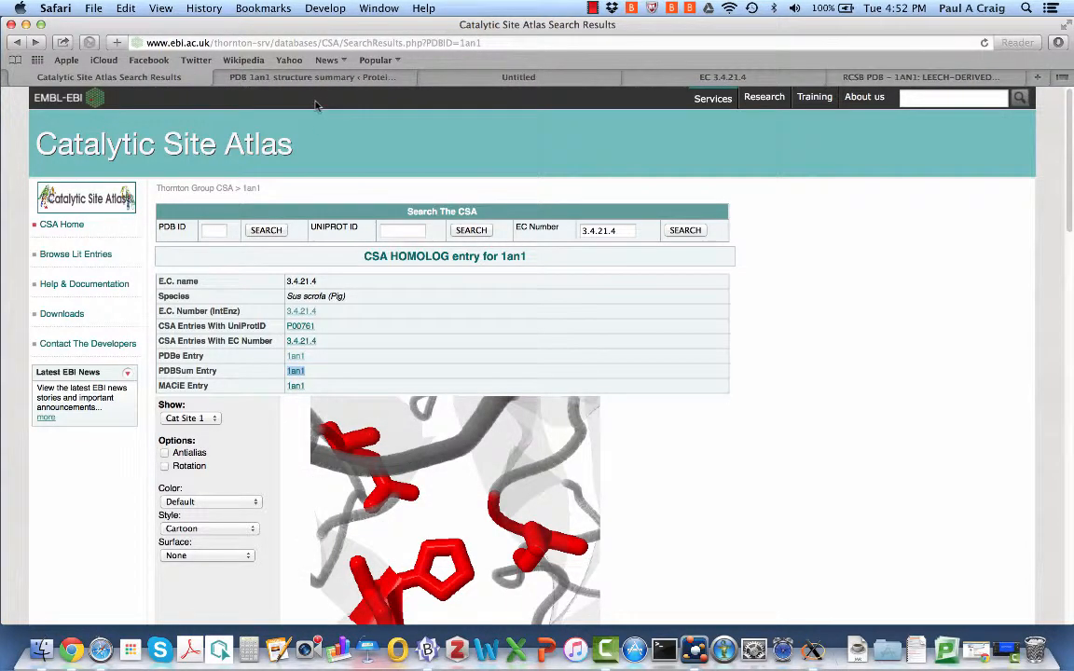
{"action": "left_click", "coordinate": [265, 77]}
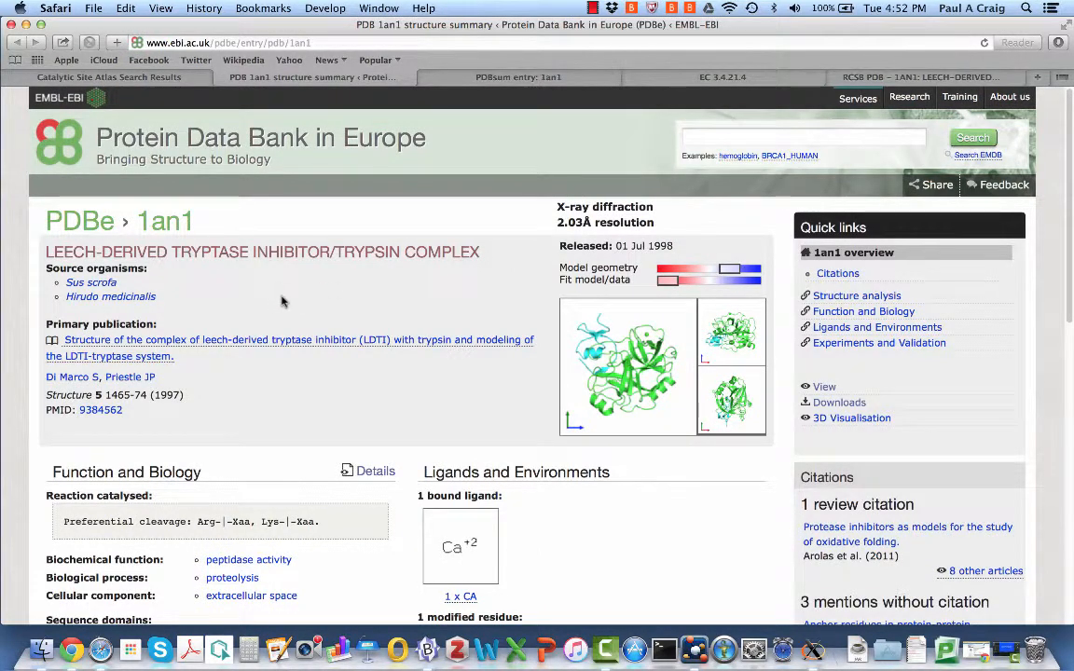
{"action": "scroll", "coordinate": [283, 301], "scroll_direction": "down", "scroll_amount": 3}
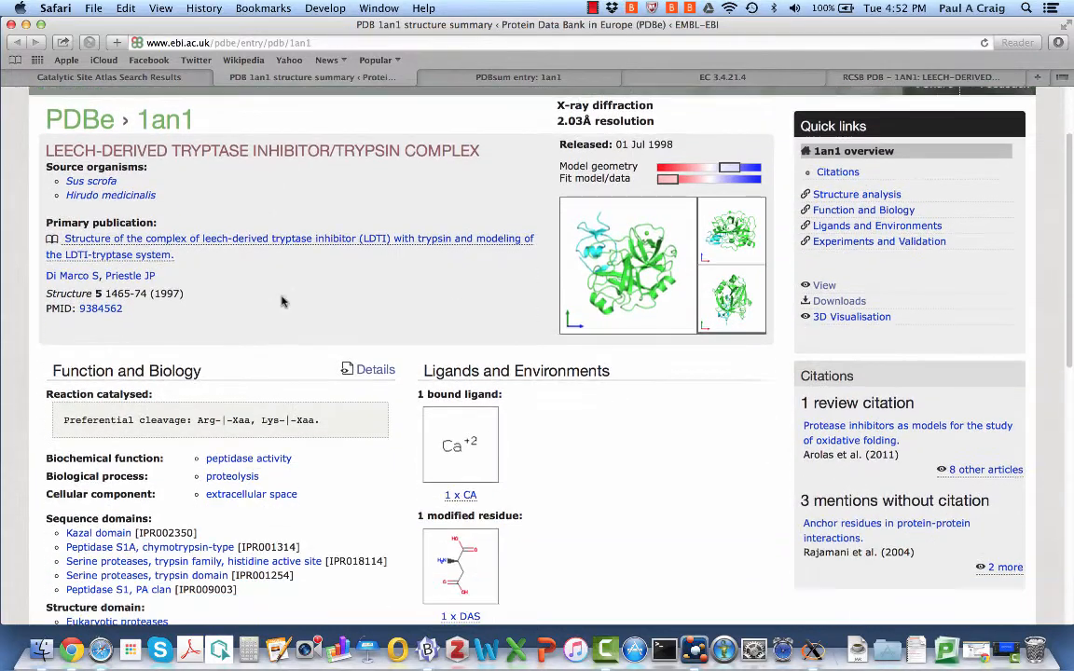
{"action": "scroll", "coordinate": [283, 301], "scroll_direction": "down", "scroll_amount": 2}
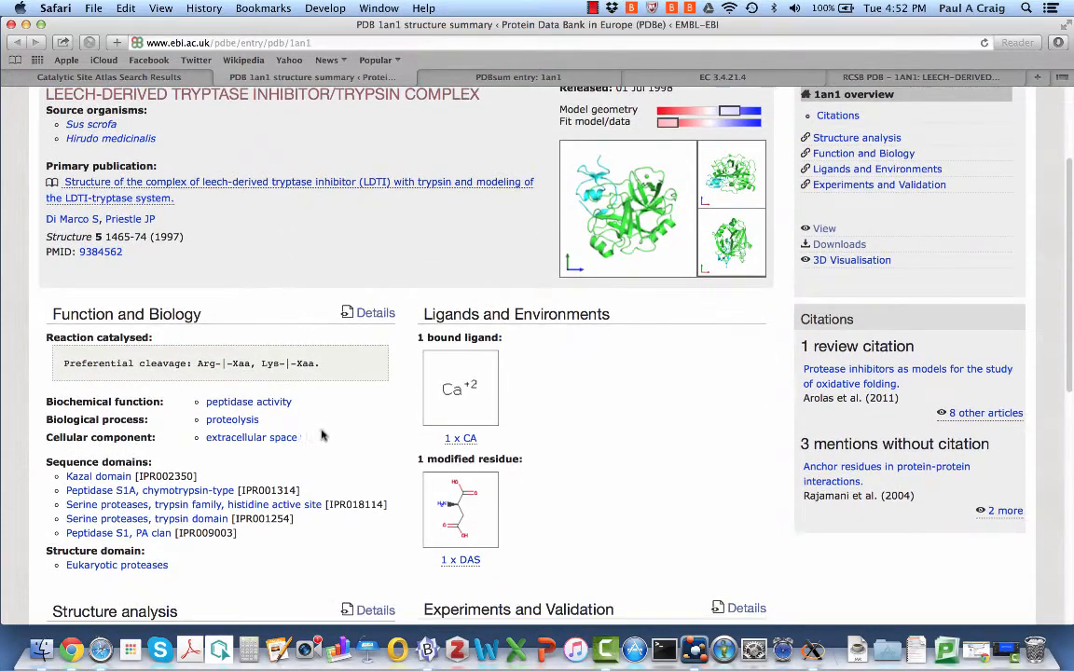
Inspect the 1an1 ligand images, including the bound Ca2+, and return to the page top
{"action": "mouse_move", "coordinate": [468, 514]}
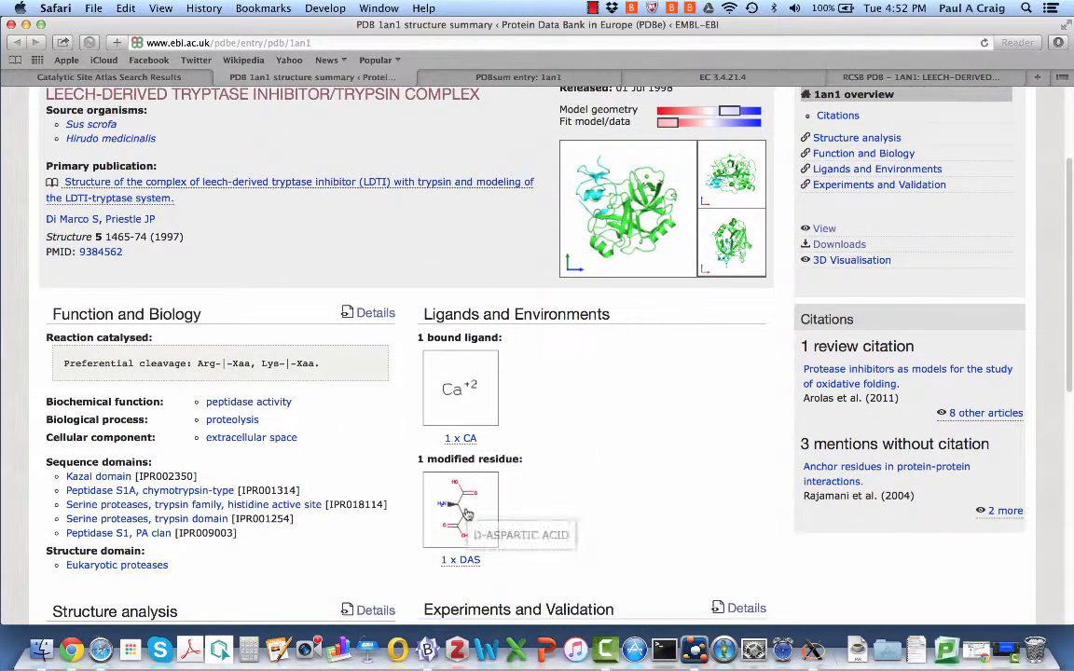
{"action": "scroll", "coordinate": [588, 495], "scroll_direction": "down", "scroll_amount": 2}
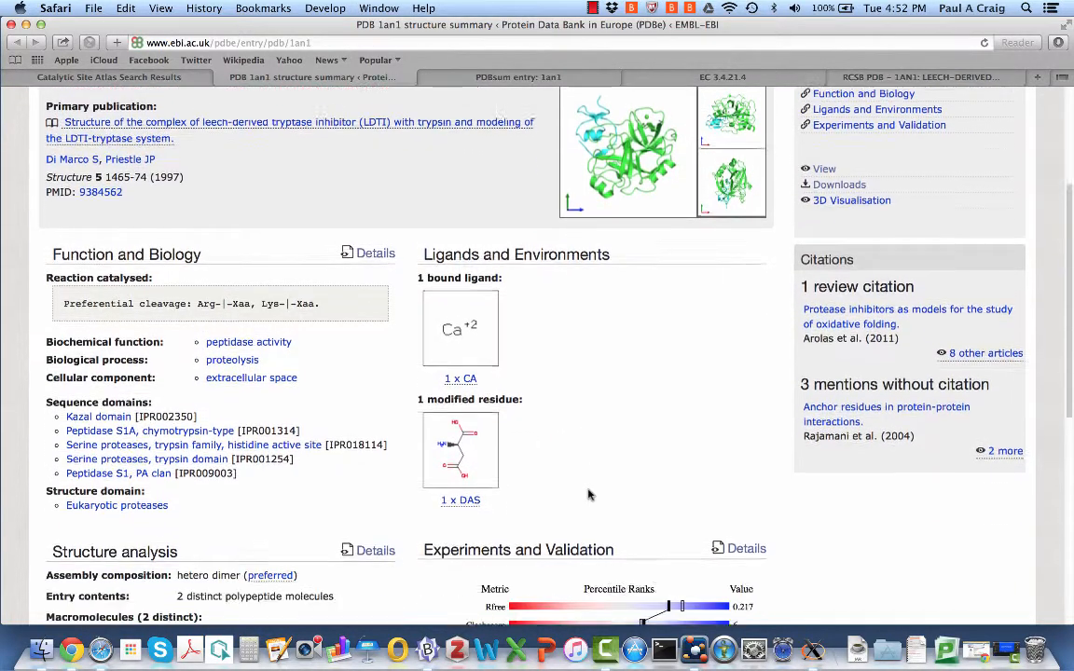
{"action": "mouse_move", "coordinate": [461, 436]}
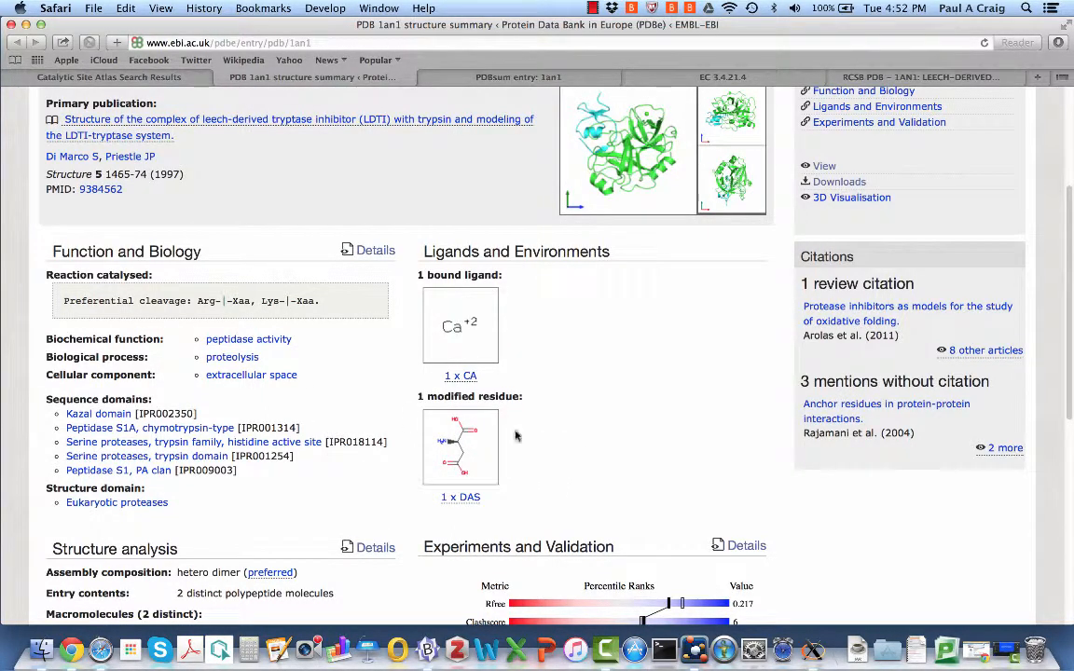
{"action": "mouse_move", "coordinate": [82, 419]}
{"action": "scroll", "coordinate": [307, 529], "scroll_direction": "down", "scroll_amount": 3}
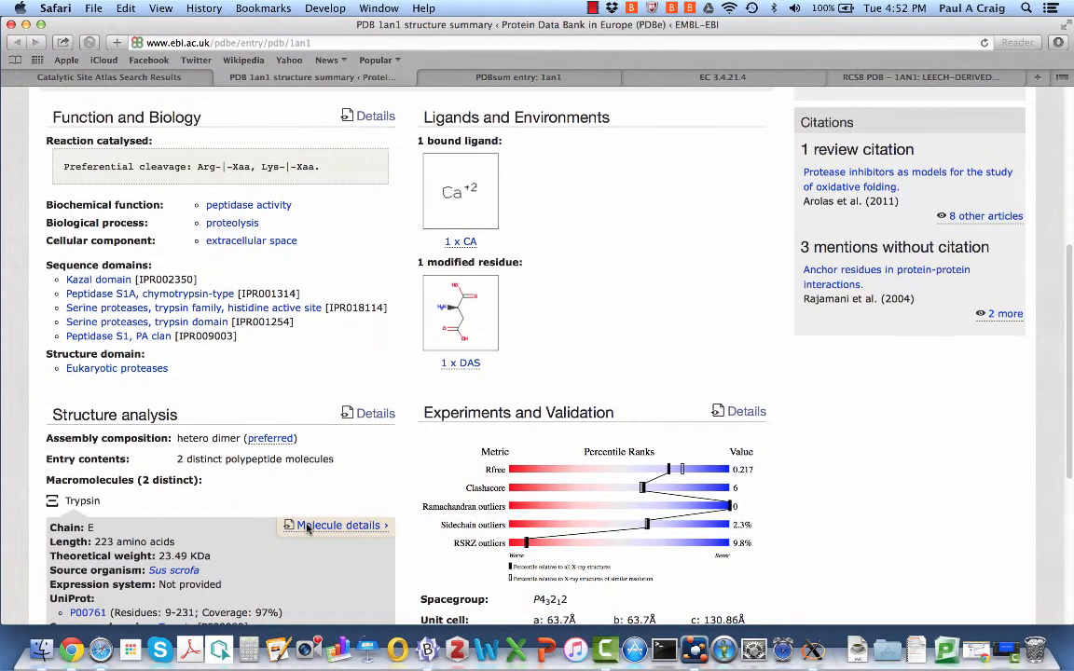
{"action": "scroll", "coordinate": [326, 496], "scroll_direction": "up", "scroll_amount": 8}
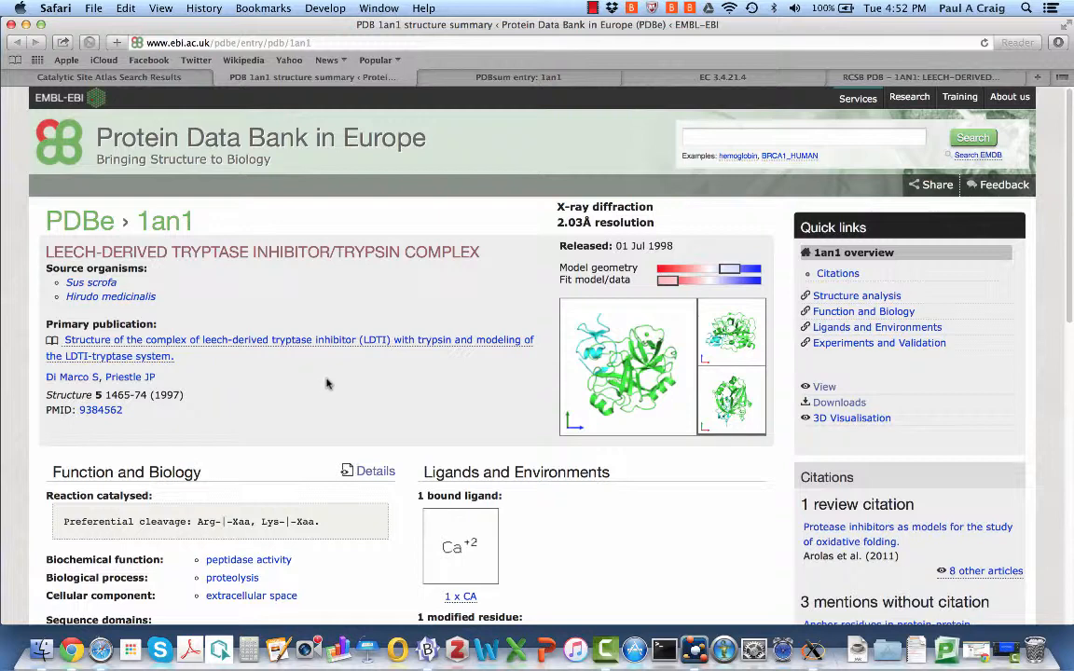
Review PDBsum's 1an1 calcium contacts and chain E secondary structure, then minimize Safari
{"action": "left_click", "coordinate": [513, 78]}
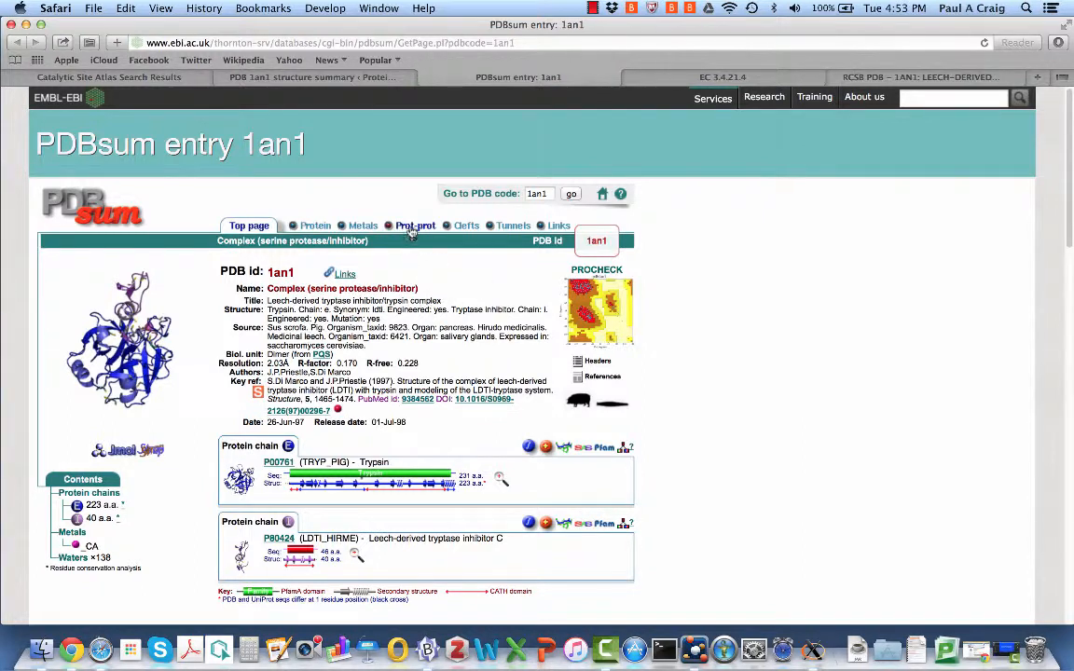
{"action": "left_click", "coordinate": [364, 227]}
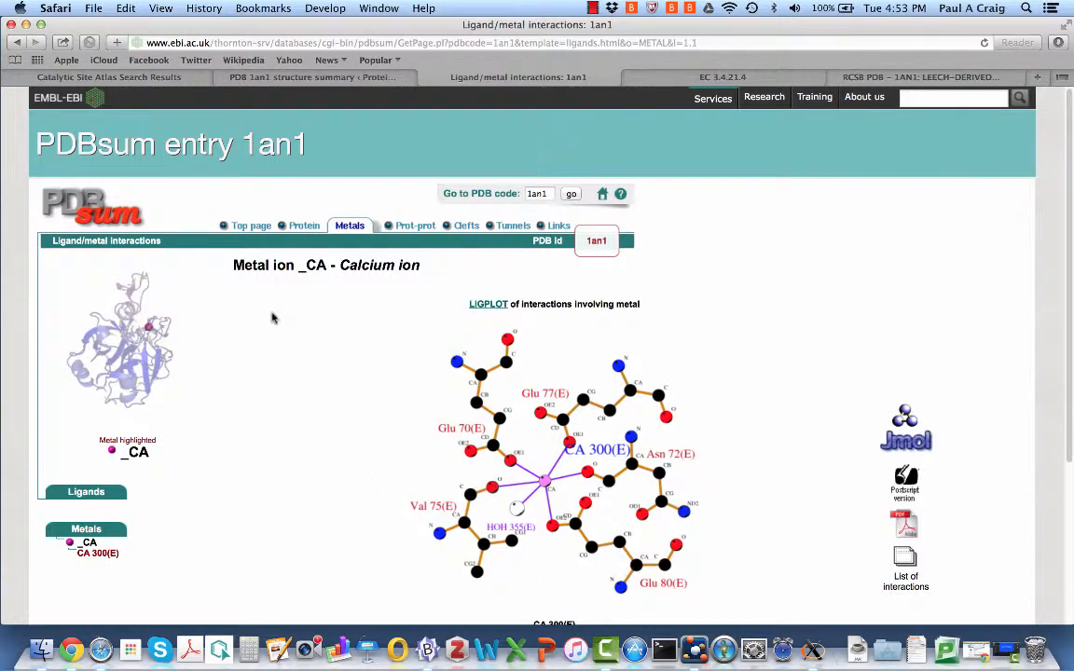
{"action": "left_click", "coordinate": [295, 229]}
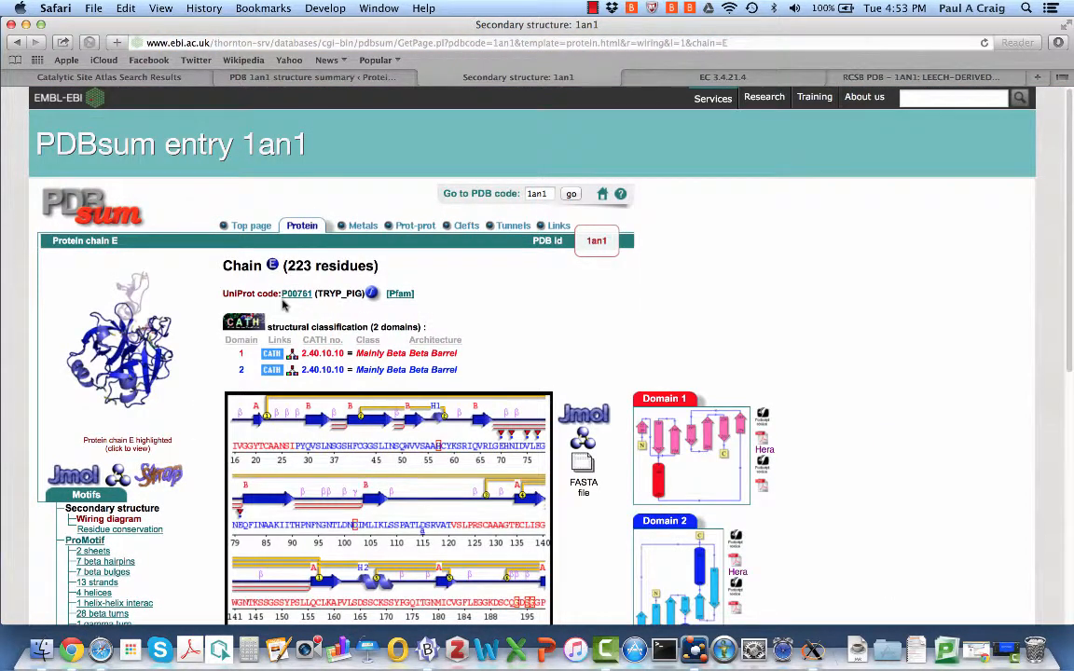
{"action": "left_click", "coordinate": [26, 25]}
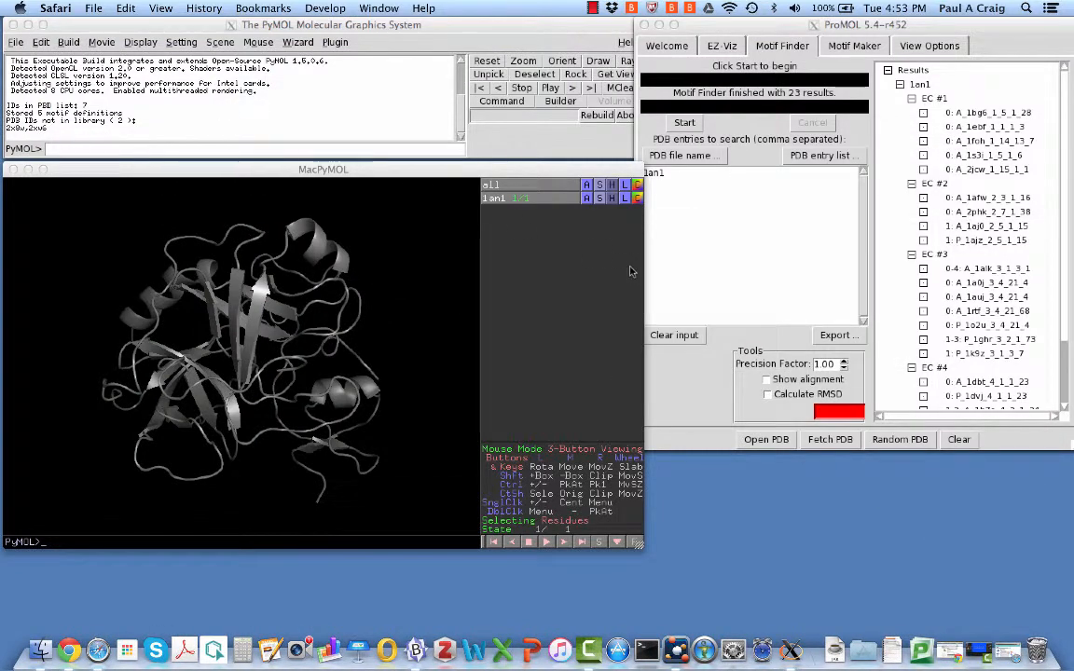
Bring the ProMOL Motif Finder window for 1an1 forward and tick Show alignment
{"action": "left_click", "coordinate": [739, 26]}
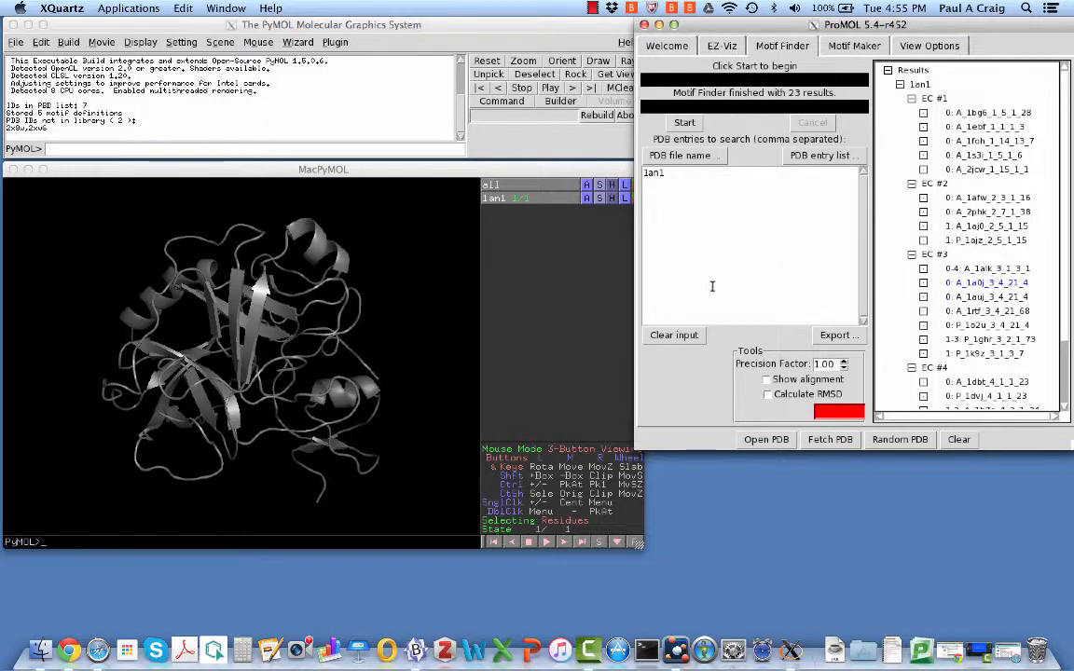
{"action": "left_click", "coordinate": [767, 382]}
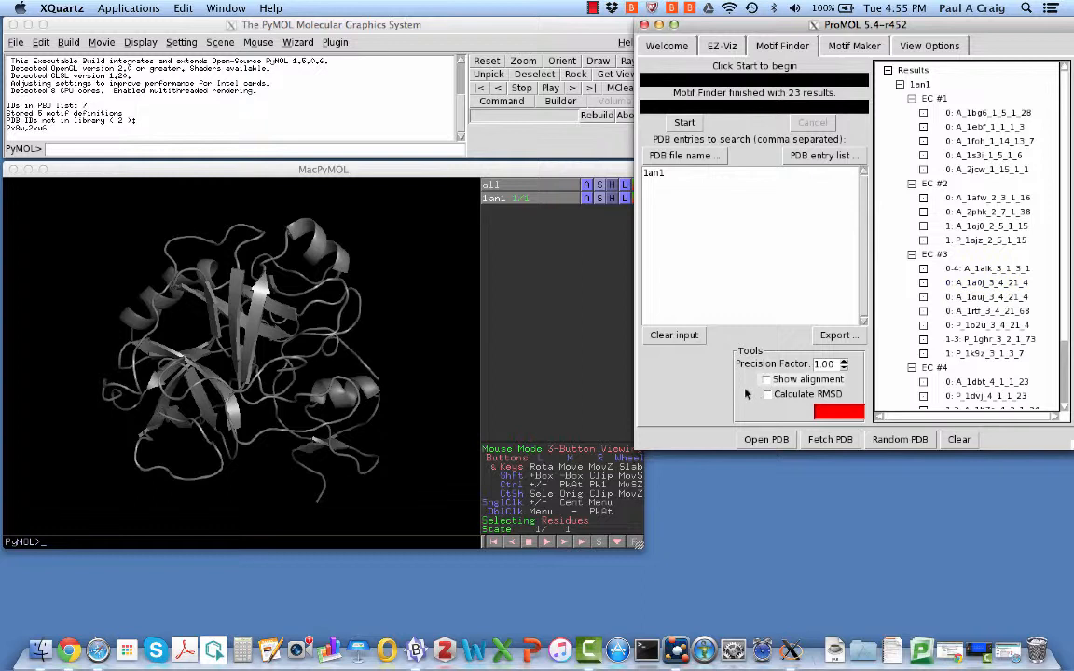
Enable Show alignment and Calculate RMSD, rotate the 1foh–1an1 overlay, and pick the white 1foh tyrosine
{"action": "left_click", "coordinate": [766, 380]}
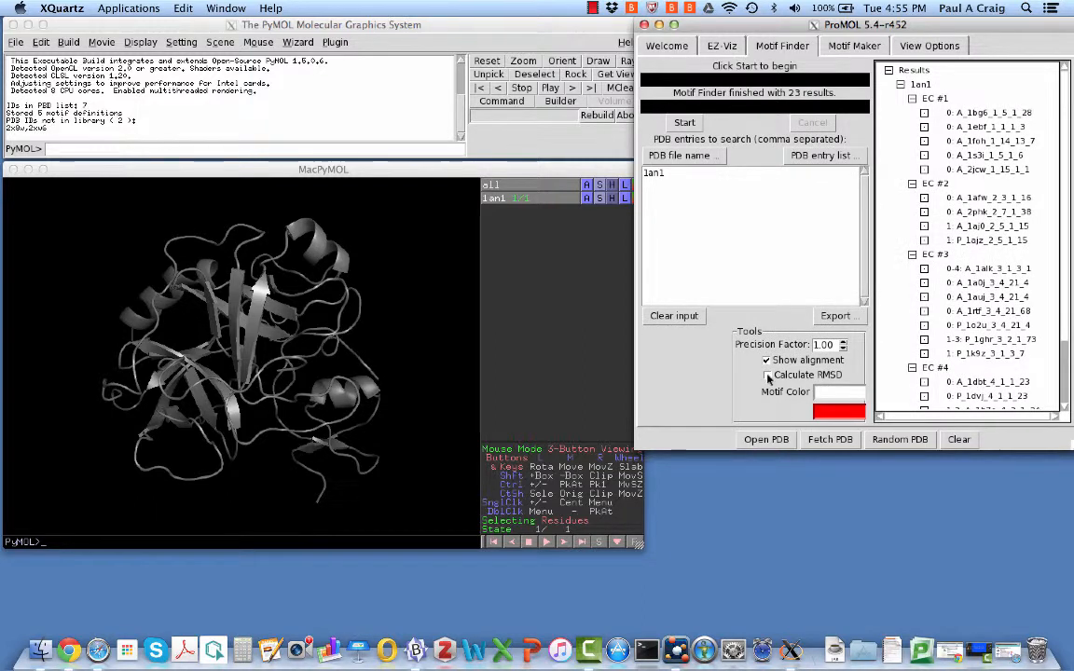
{"action": "left_click", "coordinate": [767, 376]}
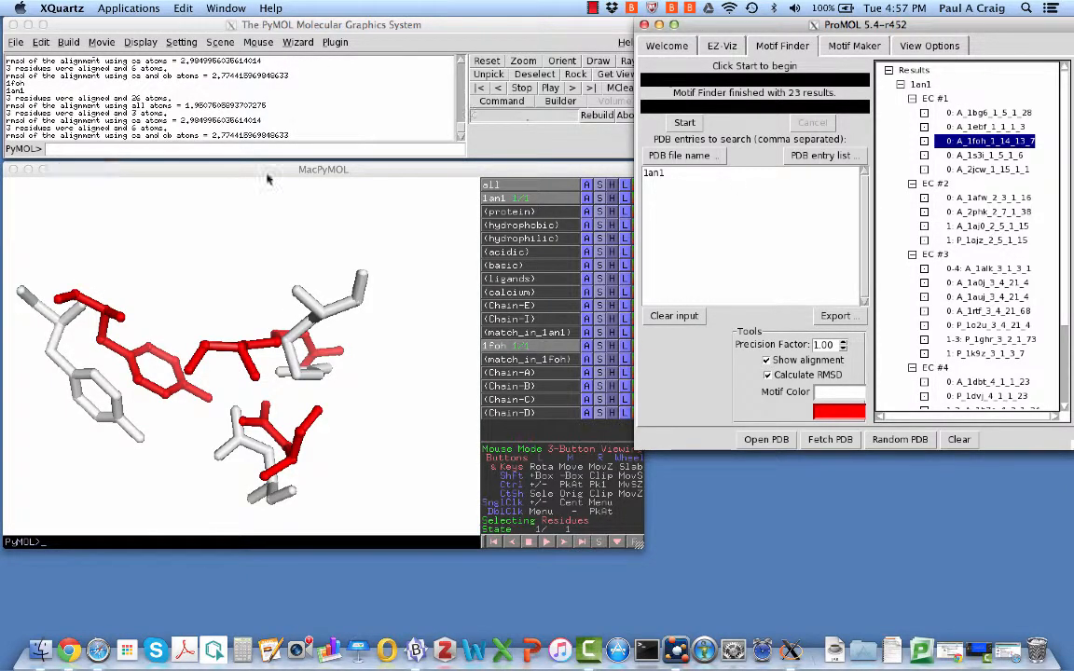
{"action": "left_click", "coordinate": [221, 396]}
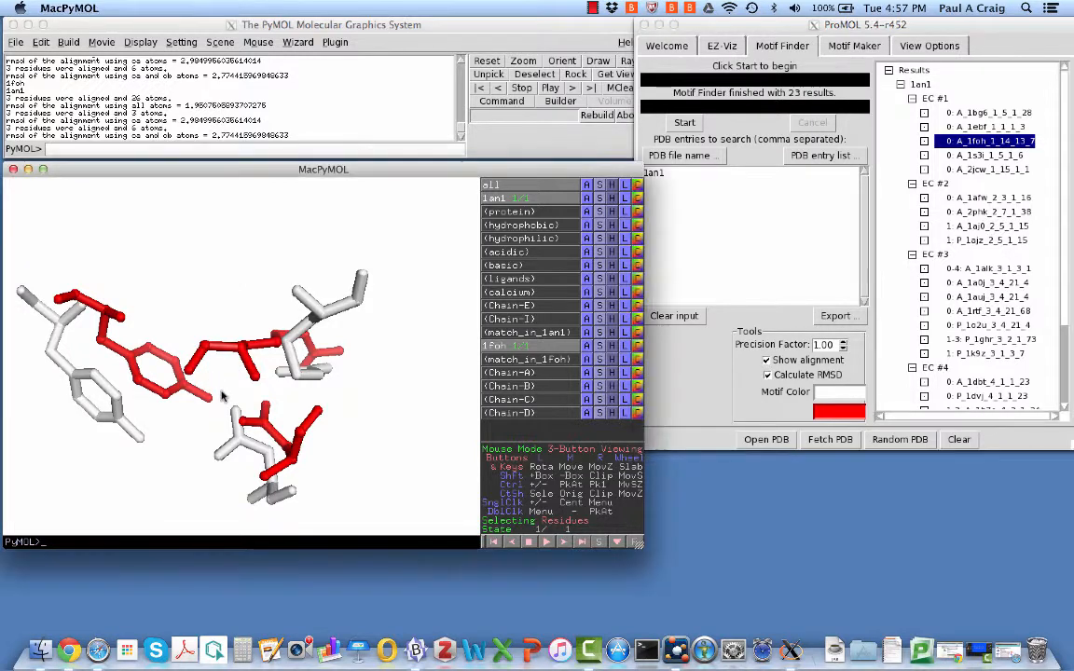
{"action": "mouse_move", "coordinate": [222, 395]}
{"action": "left_mouse_down"}
{"action": "mouse_move", "coordinate": [228, 348]}
{"action": "mouse_move", "coordinate": [220, 401]}
{"action": "mouse_move", "coordinate": [231, 371]}
{"action": "mouse_move", "coordinate": [226, 388]}
{"action": "left_mouse_up"}
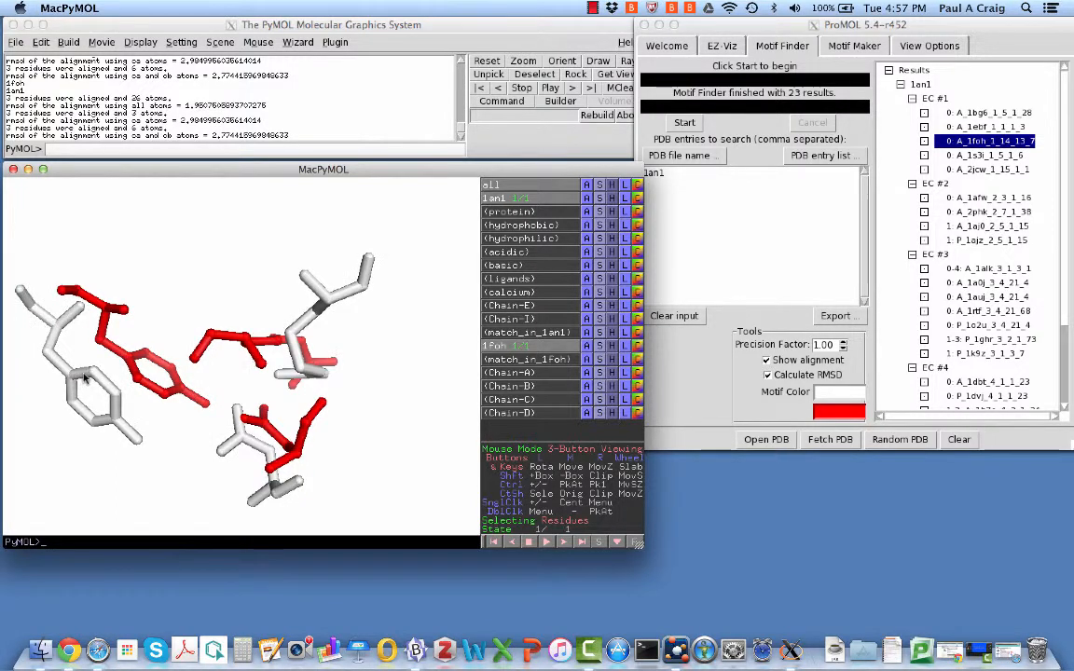
{"action": "left_click", "coordinate": [85, 377]}
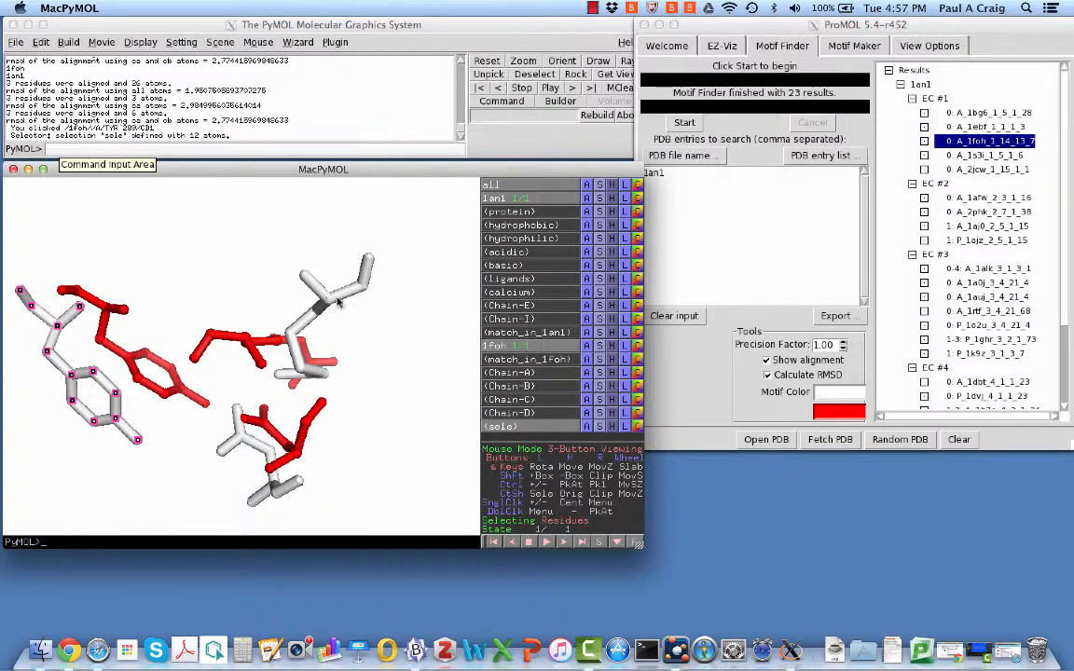
Identify the 1foh residues ARG 281 and ASP 64 and highlight the ARG 281 log entry
{"action": "left_click", "coordinate": [319, 269]}
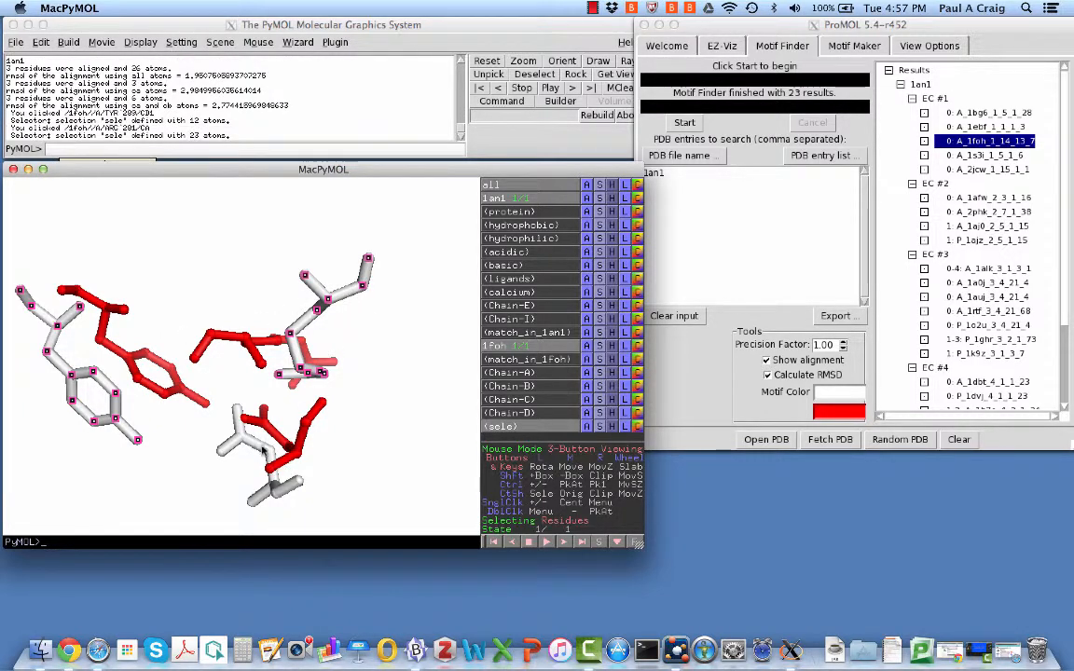
{"action": "left_click", "coordinate": [238, 411]}
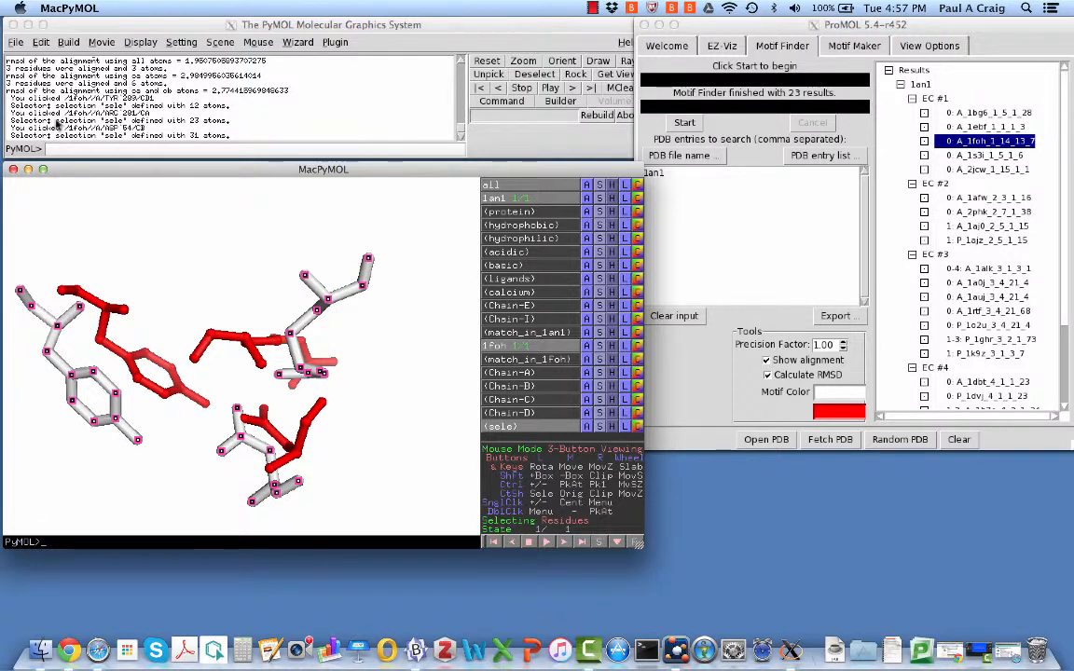
{"action": "left_click", "coordinate": [93, 109]}
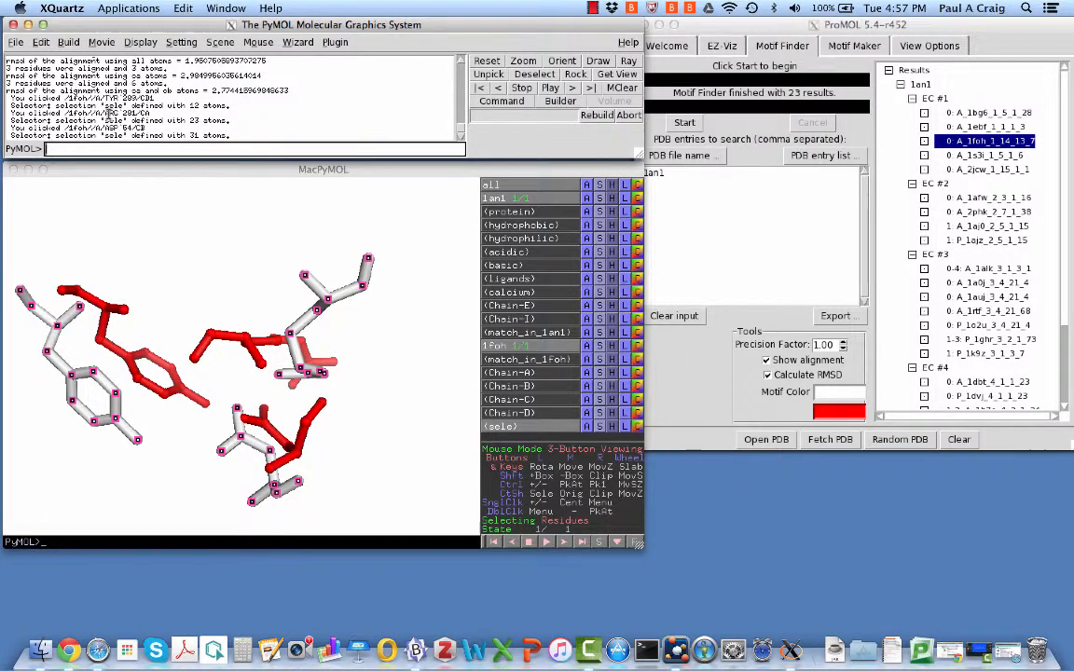
{"action": "left_click_drag", "start_coordinate": [105, 113], "coordinate": [119, 113]}
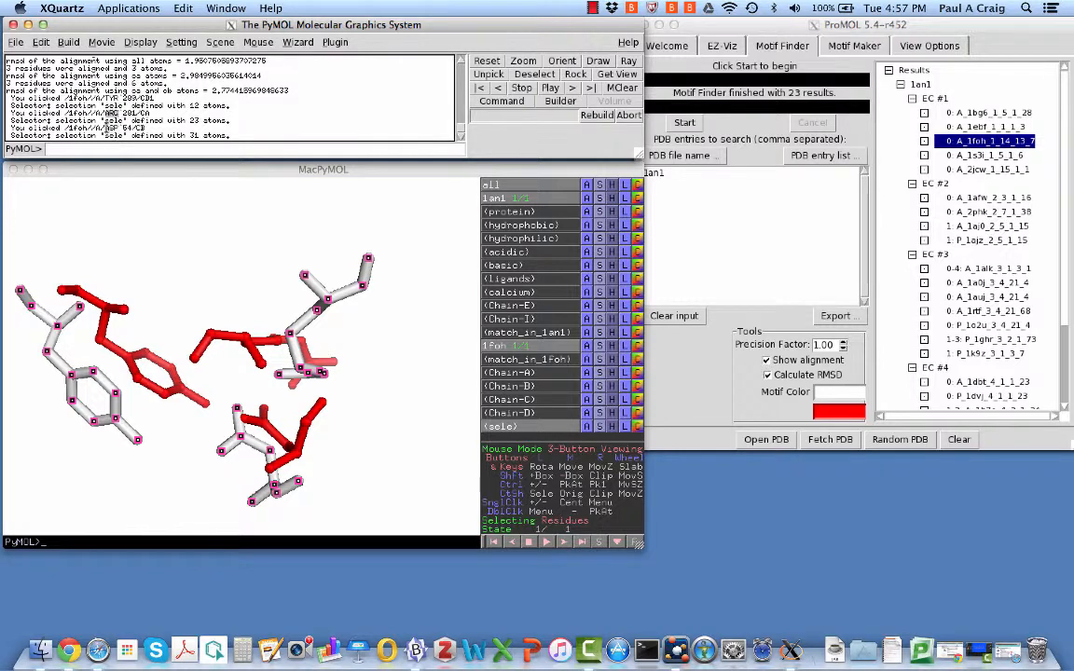
{"action": "left_click", "coordinate": [145, 219]}
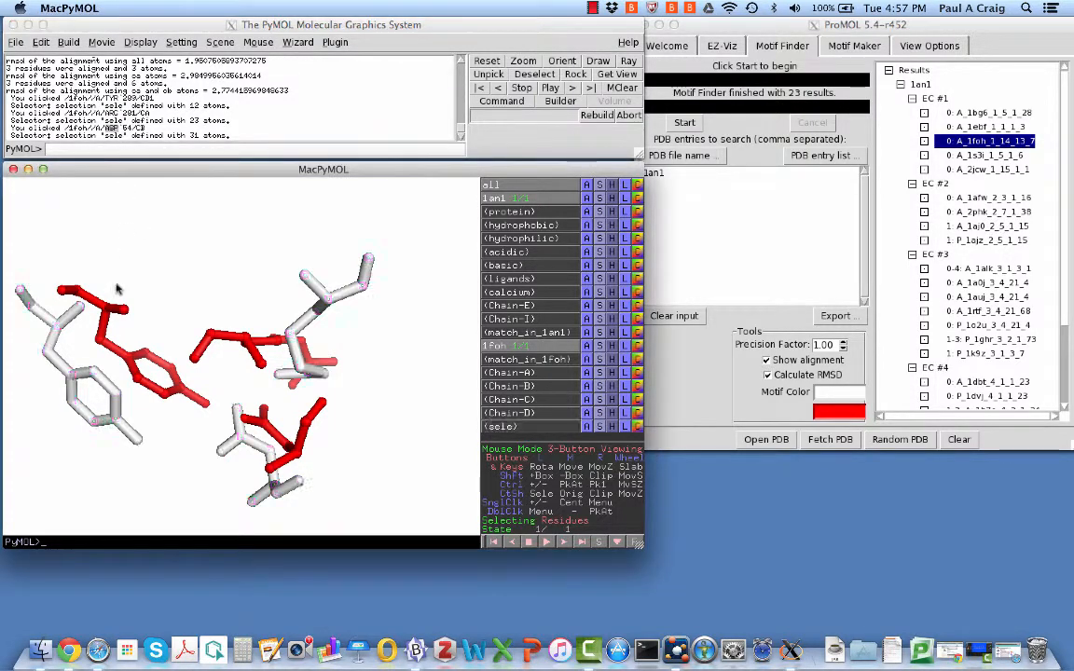
Select the whole residues TYR 21, ARG 19 and ASP 64, then rotate the overlay
{"action": "right_click", "coordinate": [117, 355]}
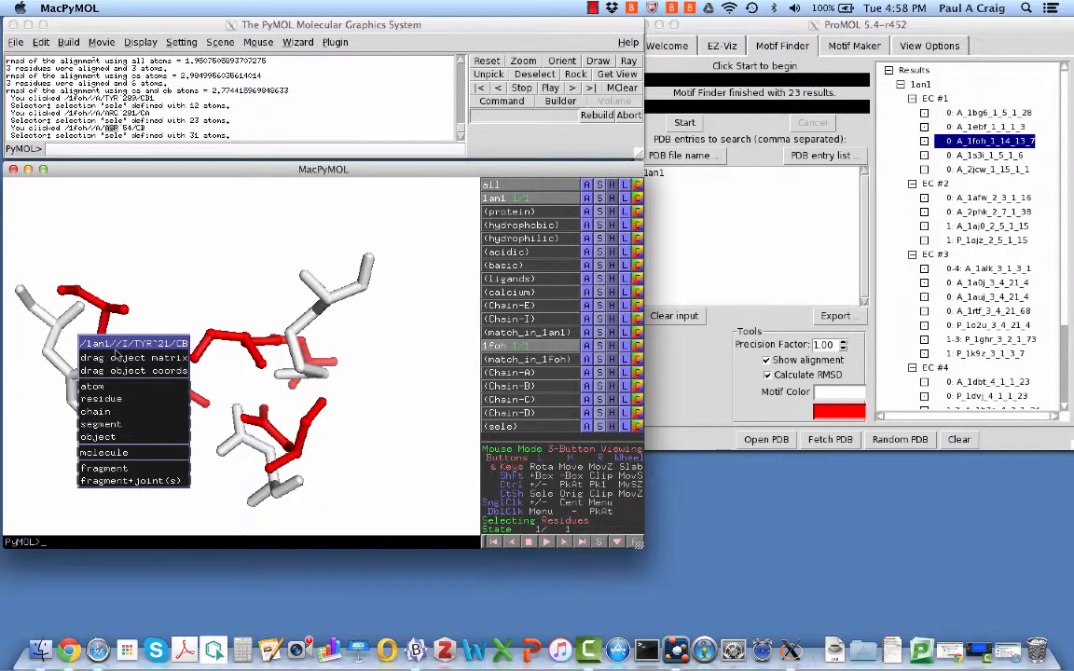
{"action": "left_click", "coordinate": [123, 302]}
{"action": "left_click", "coordinate": [117, 353]}
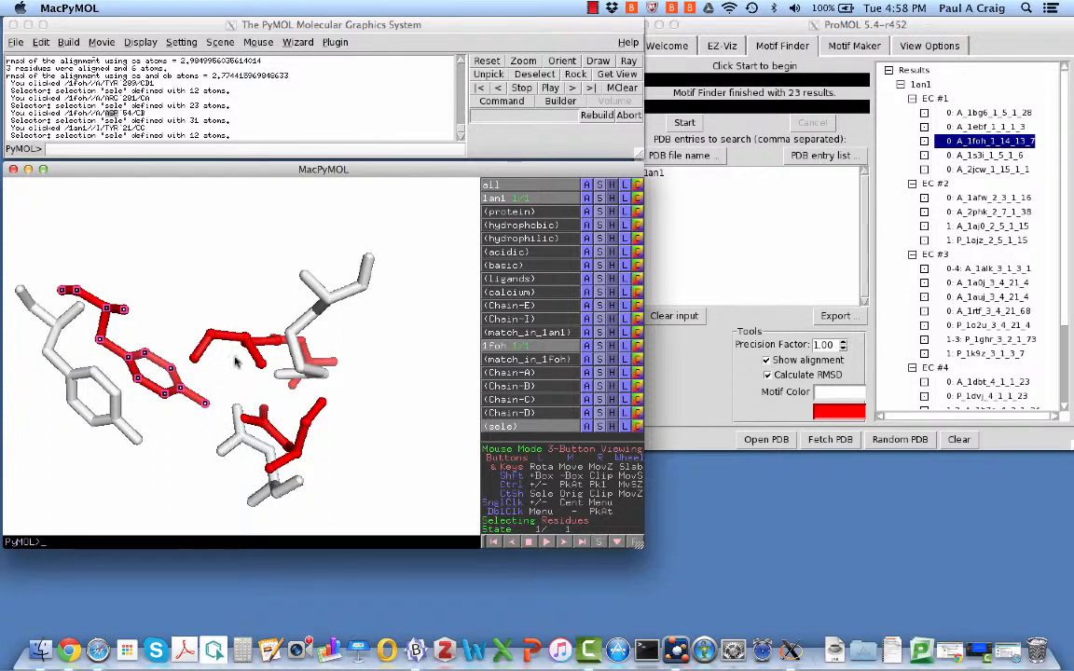
{"action": "left_click", "coordinate": [208, 336]}
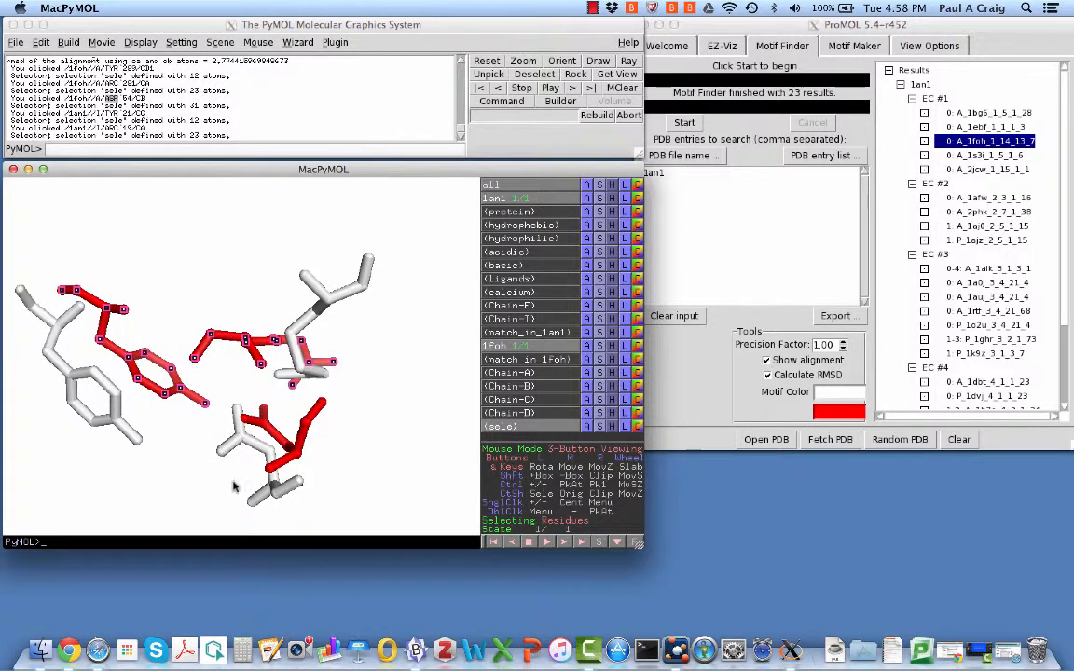
{"action": "left_click", "coordinate": [235, 405]}
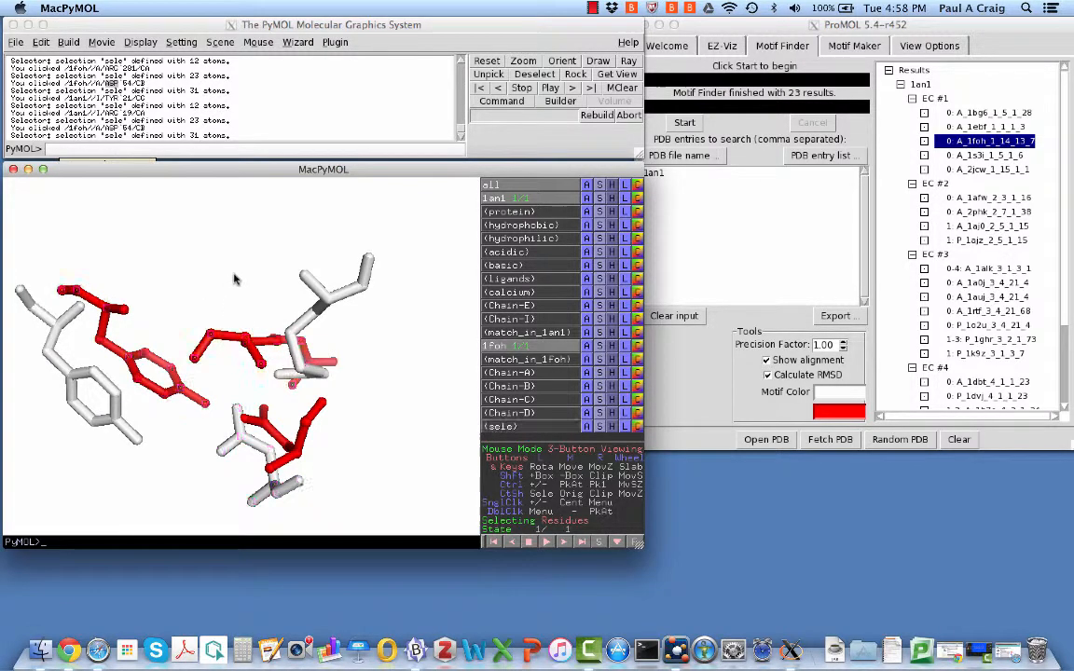
{"action": "left_click_drag", "start_coordinate": [235, 278], "coordinate": [308, 270]}
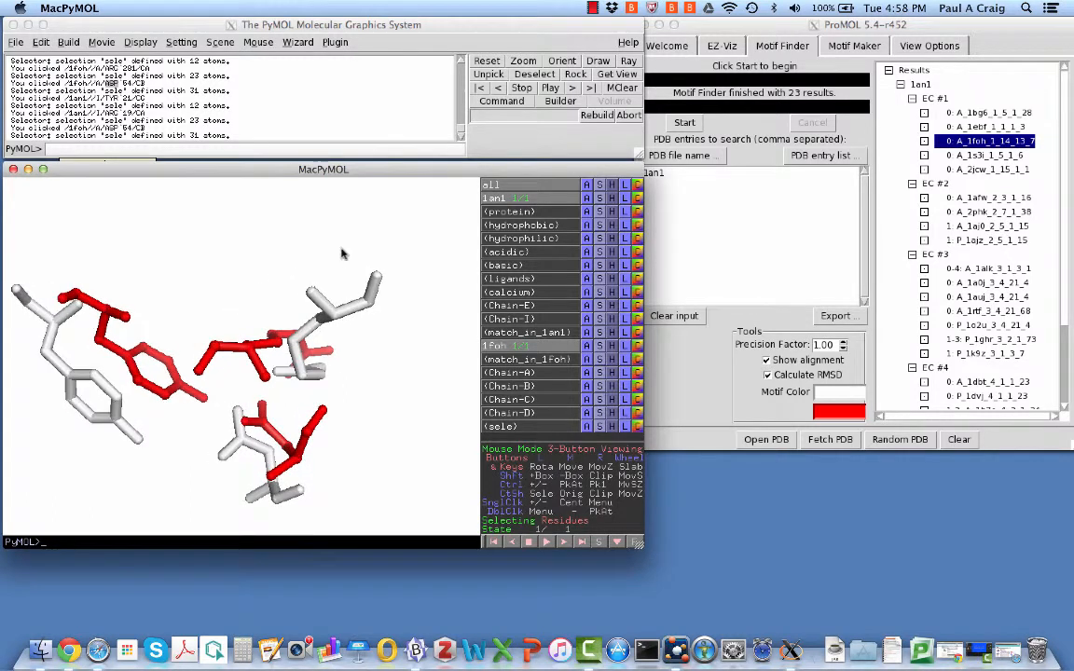
Scroll the output log back to the earlier 1foh RMSD lines, then pick the 1auj hit in ProMOL
{"action": "left_click", "coordinate": [460, 135]}
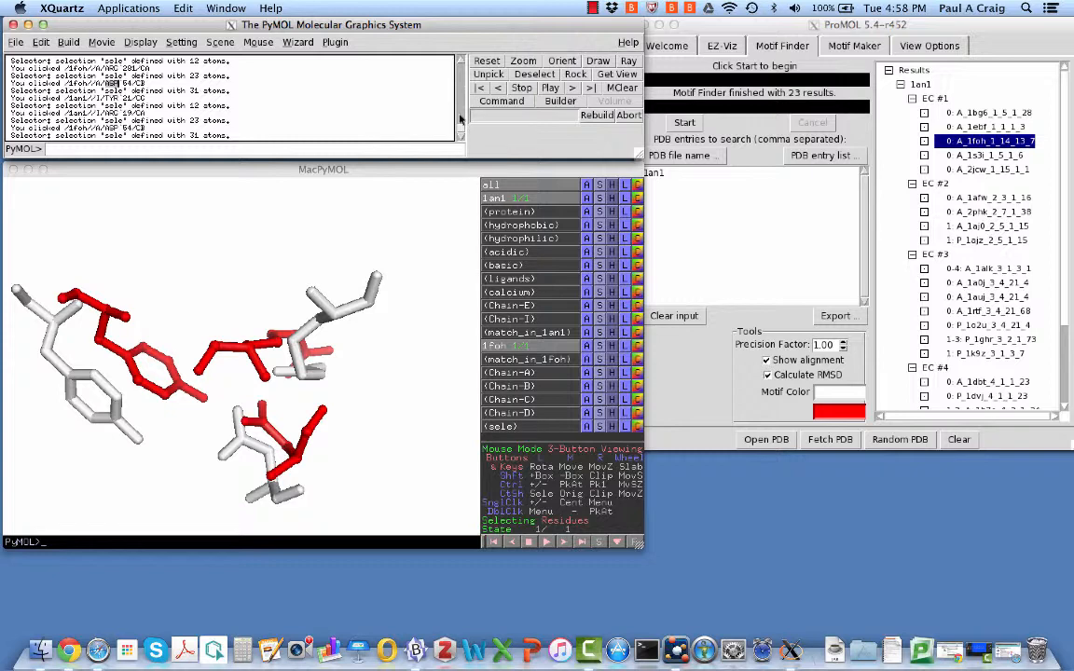
{"action": "scroll", "coordinate": [416, 108], "scroll_direction": "up", "scroll_amount": 3}
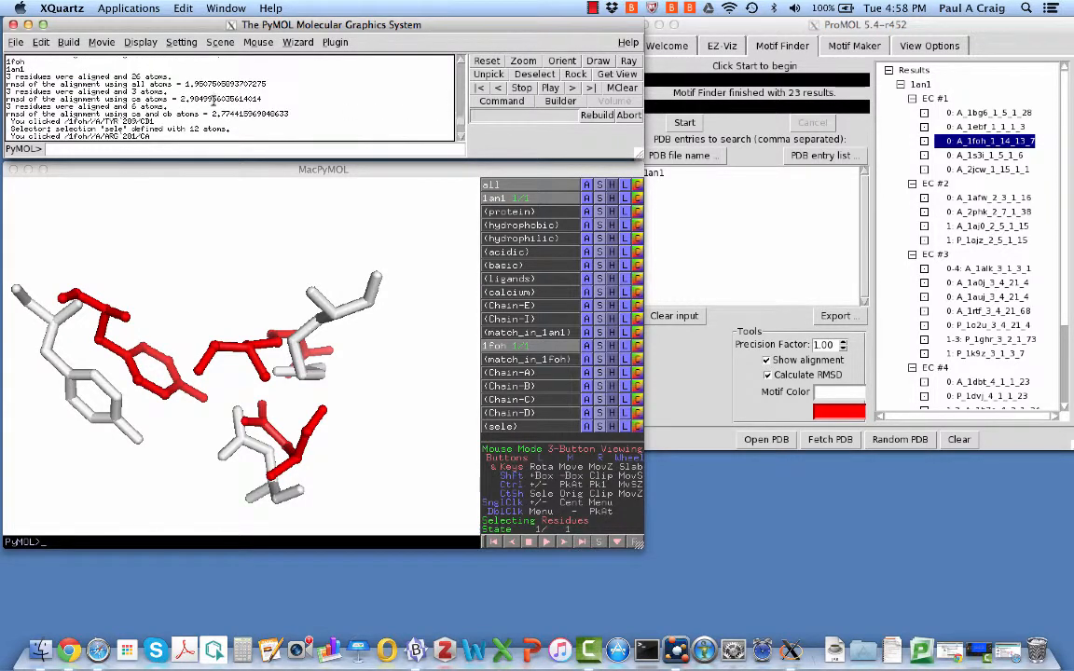
{"action": "left_click", "coordinate": [461, 63]}
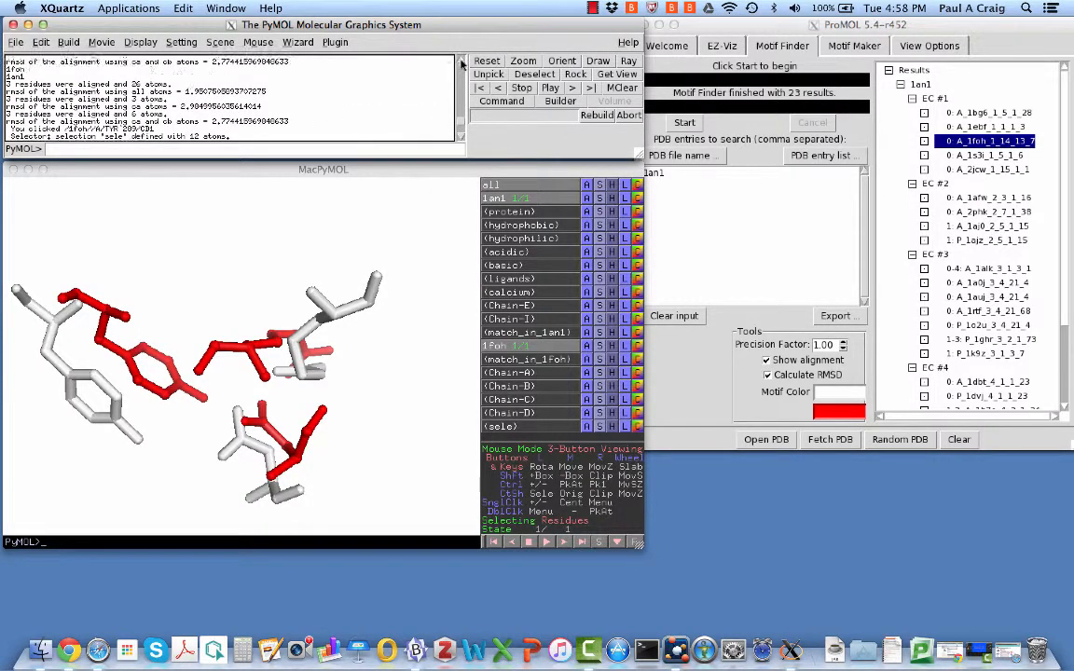
{"action": "left_click", "coordinate": [461, 62]}
{"action": "left_click", "coordinate": [461, 62]}
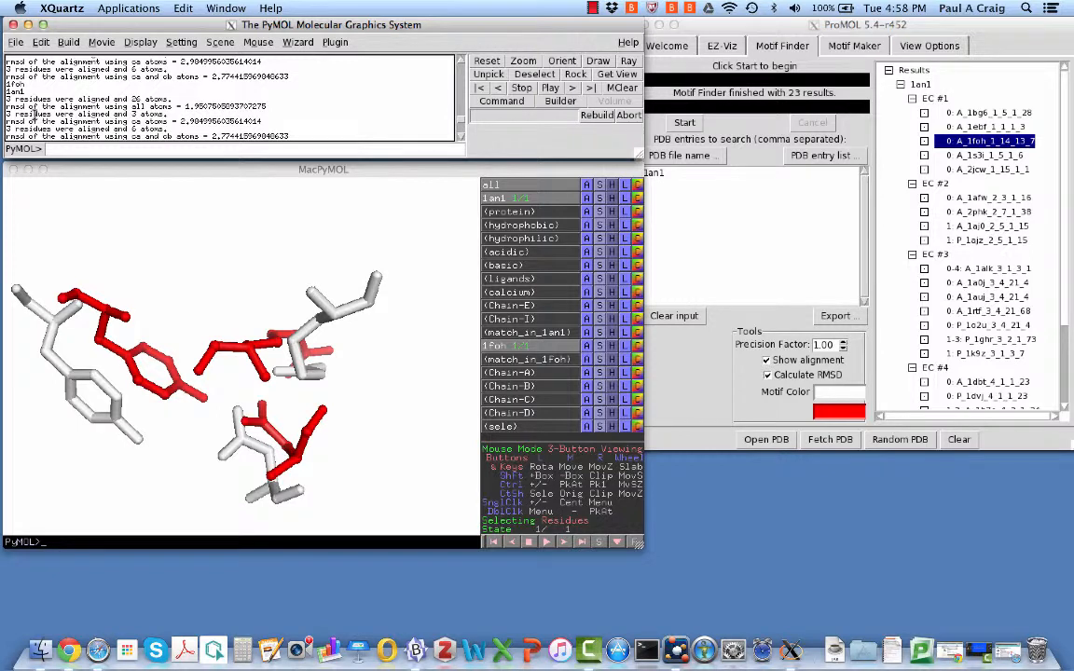
{"action": "left_click", "coordinate": [774, 145]}
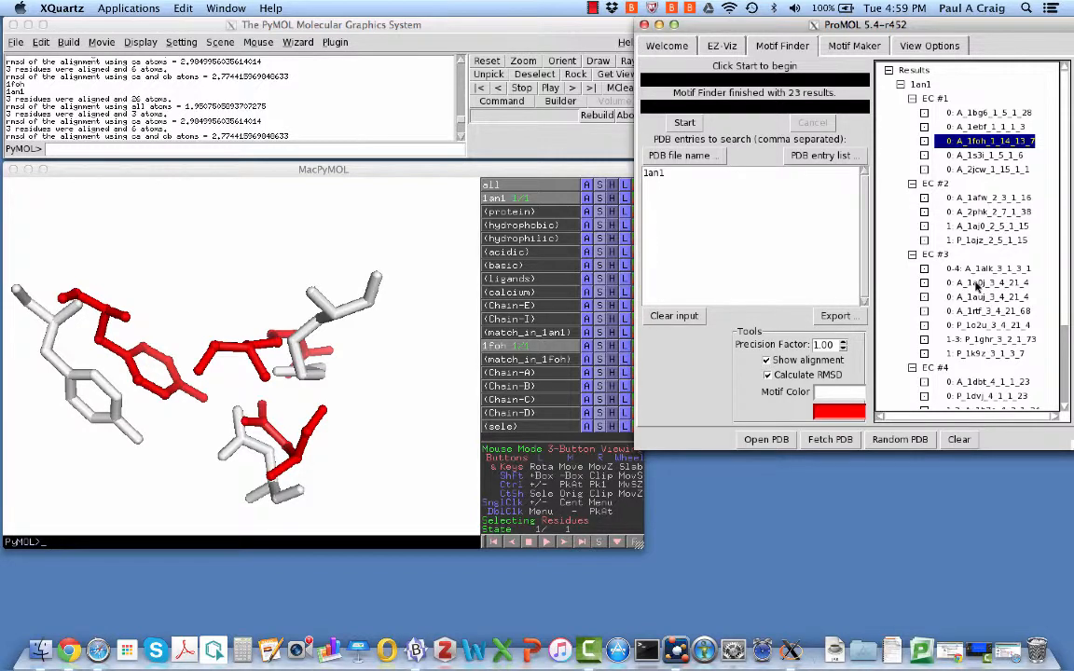
{"action": "left_click", "coordinate": [979, 297]}
Align the 0_A_1auj_3_4_21_4 hit onto 1an1, rotate the overlay, and pick 1auj HIS 57
{"action": "left_click", "coordinate": [349, 169]}
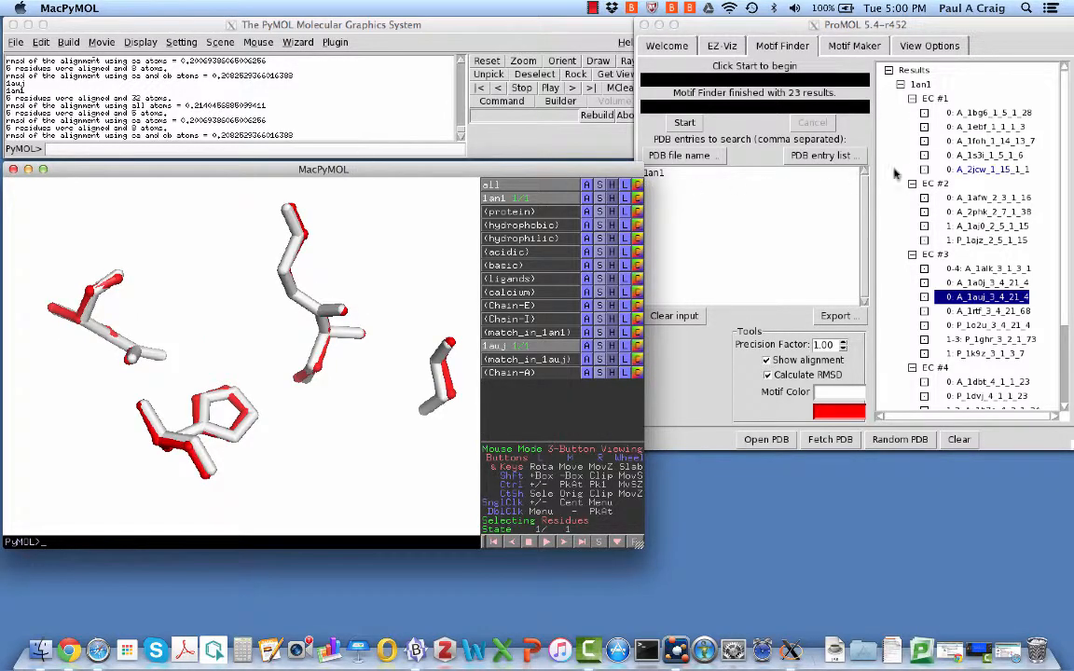
{"action": "left_click", "coordinate": [859, 166]}
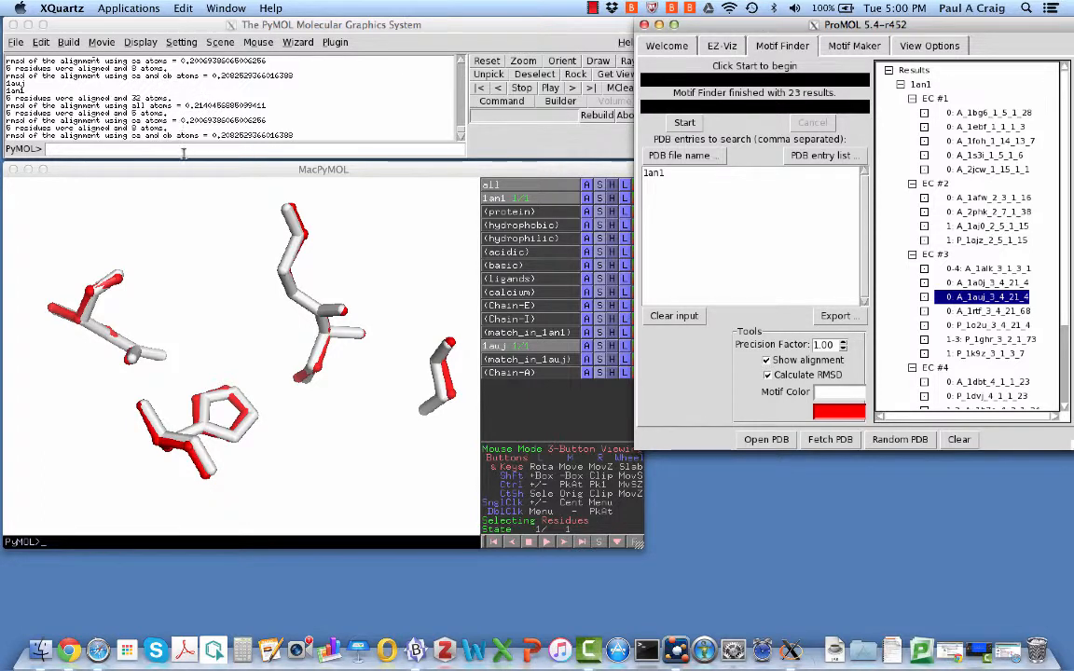
{"action": "left_click", "coordinate": [331, 263]}
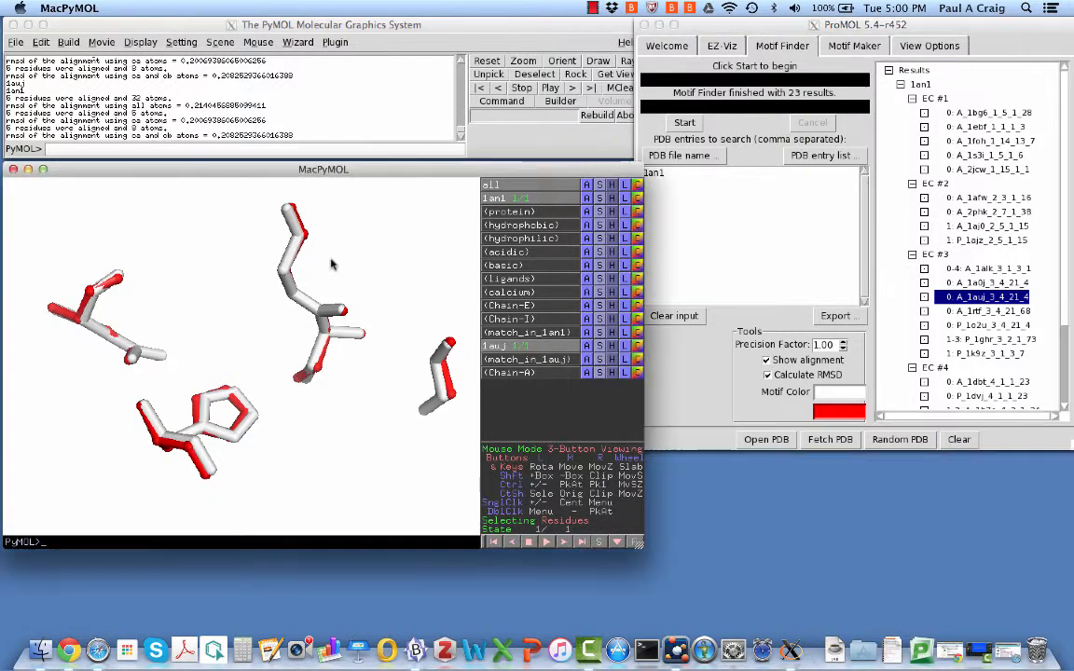
{"action": "left_click_drag", "start_coordinate": [331, 263], "coordinate": [307, 268]}
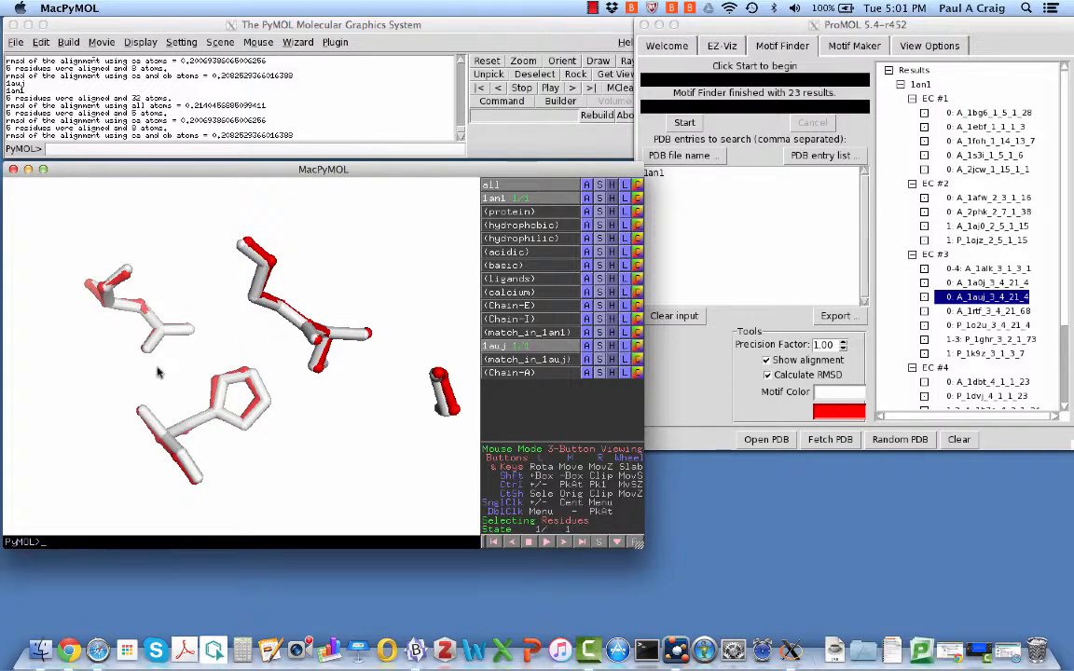
{"action": "left_click", "coordinate": [203, 421]}
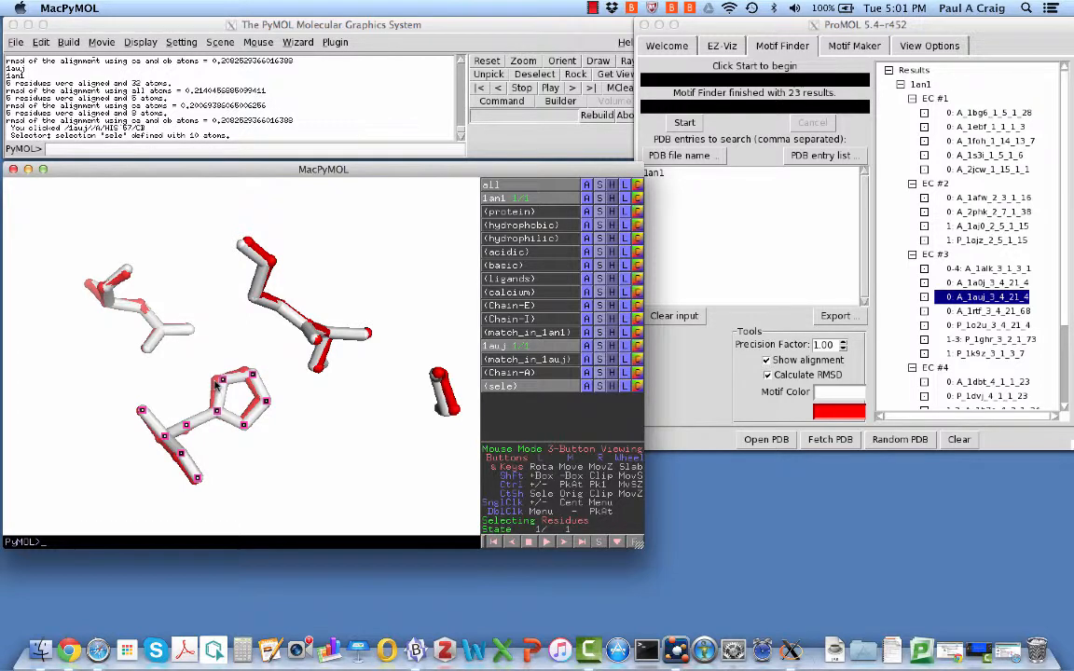
Add the paired HIS 57, ASP 102, GLY 196 and GLY 193 residues of 1an1 and 1auj to the selection
{"action": "left_click", "coordinate": [217, 382]}
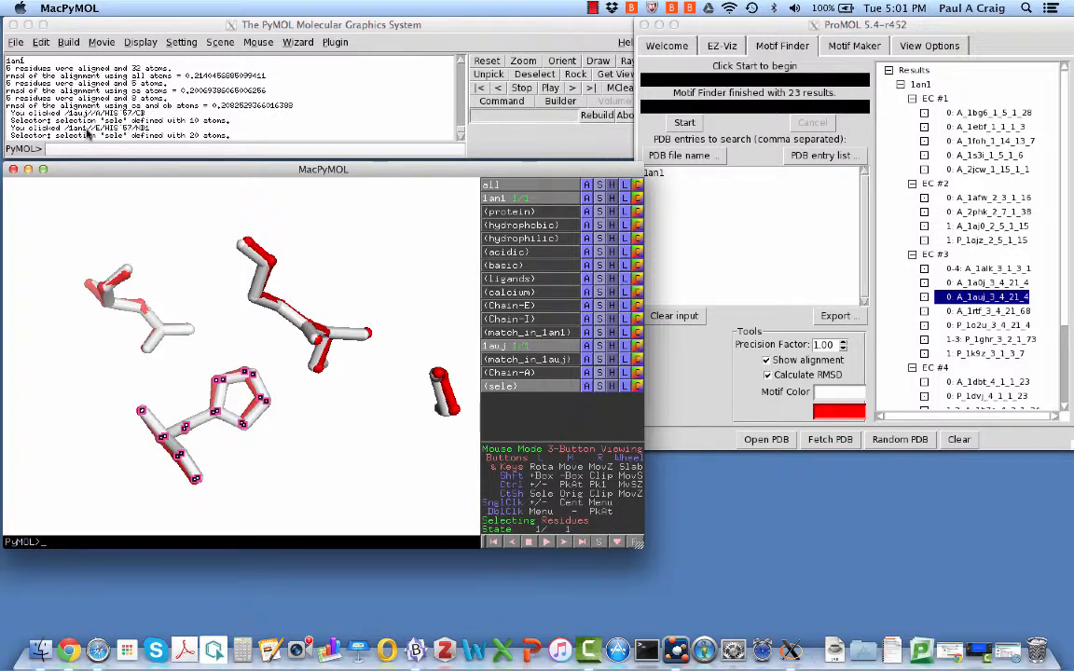
{"action": "left_click", "coordinate": [107, 306]}
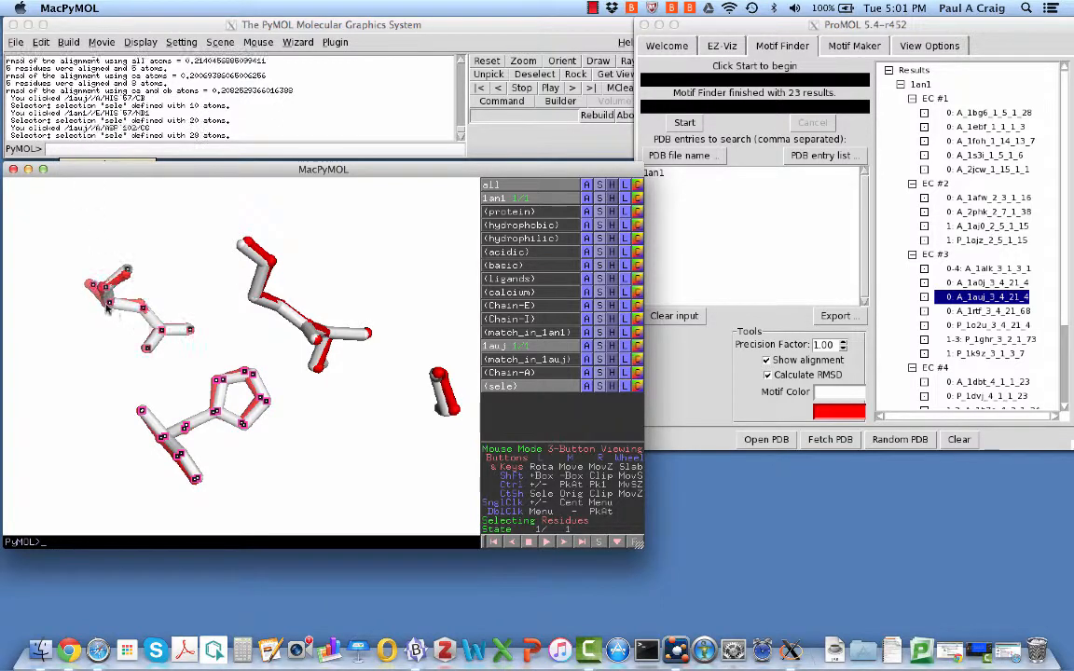
{"action": "left_click", "coordinate": [112, 263]}
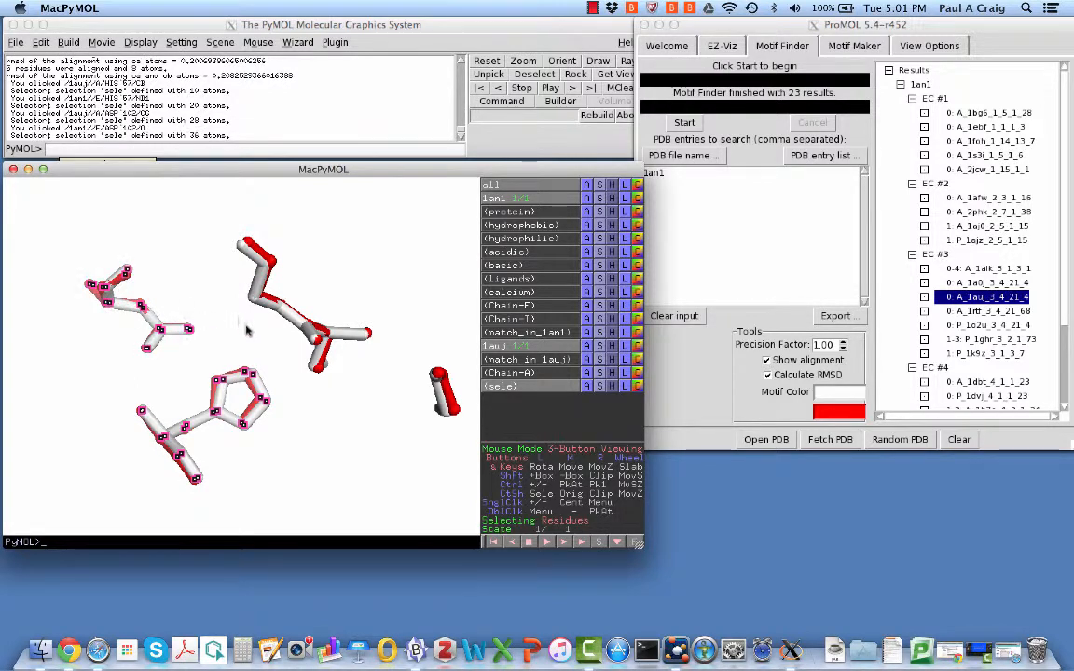
{"action": "left_click", "coordinate": [262, 254]}
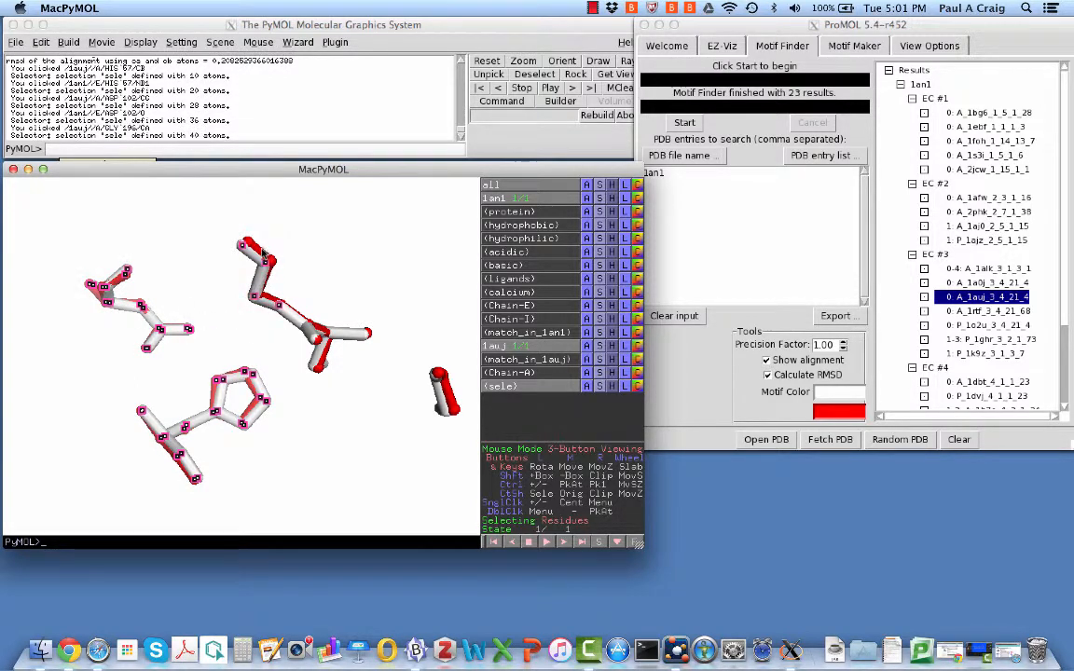
{"action": "left_click", "coordinate": [265, 253]}
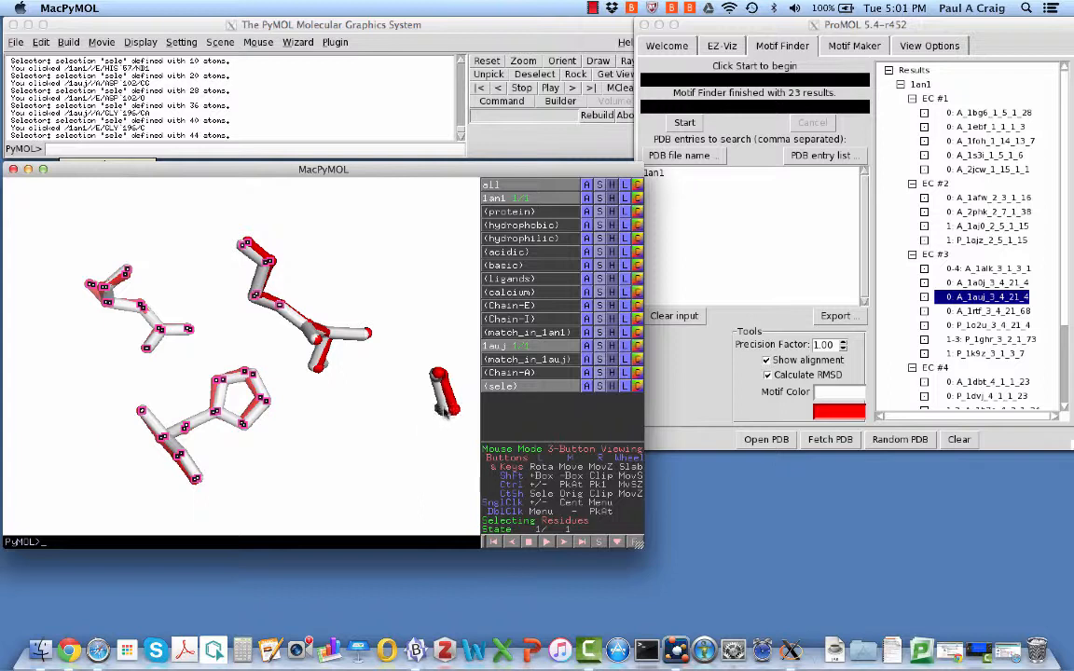
{"action": "left_click", "coordinate": [446, 410]}
{"action": "left_click", "coordinate": [438, 375]}
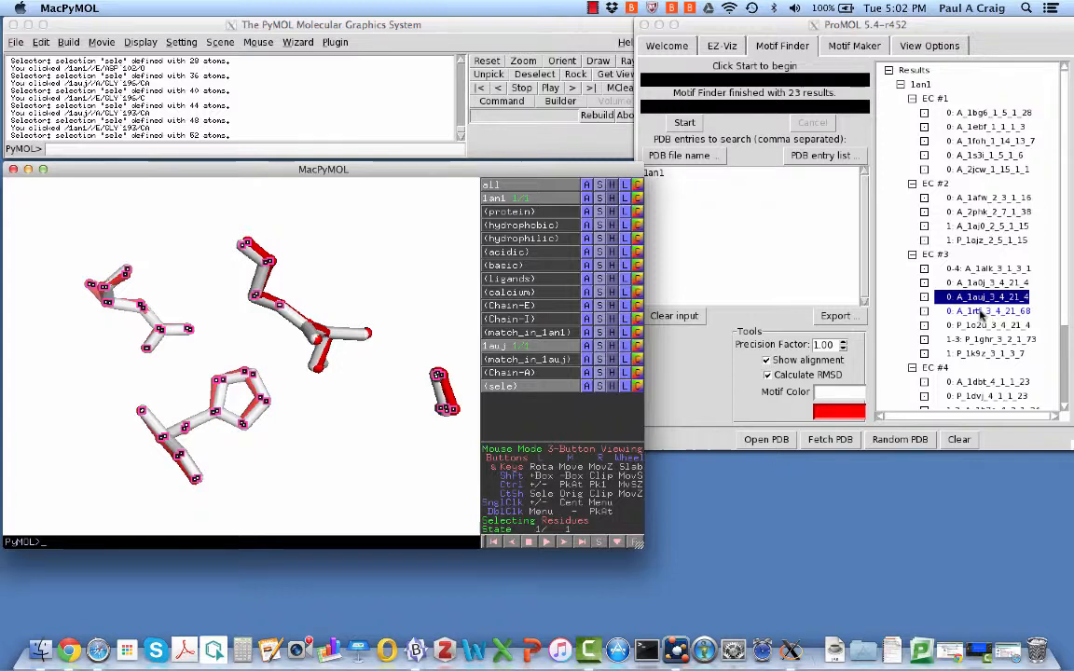
Load the 1rtf Motif Finder hit aligned onto 1an1 and rotate it so the side chains are clear
{"action": "left_click", "coordinate": [981, 312]}
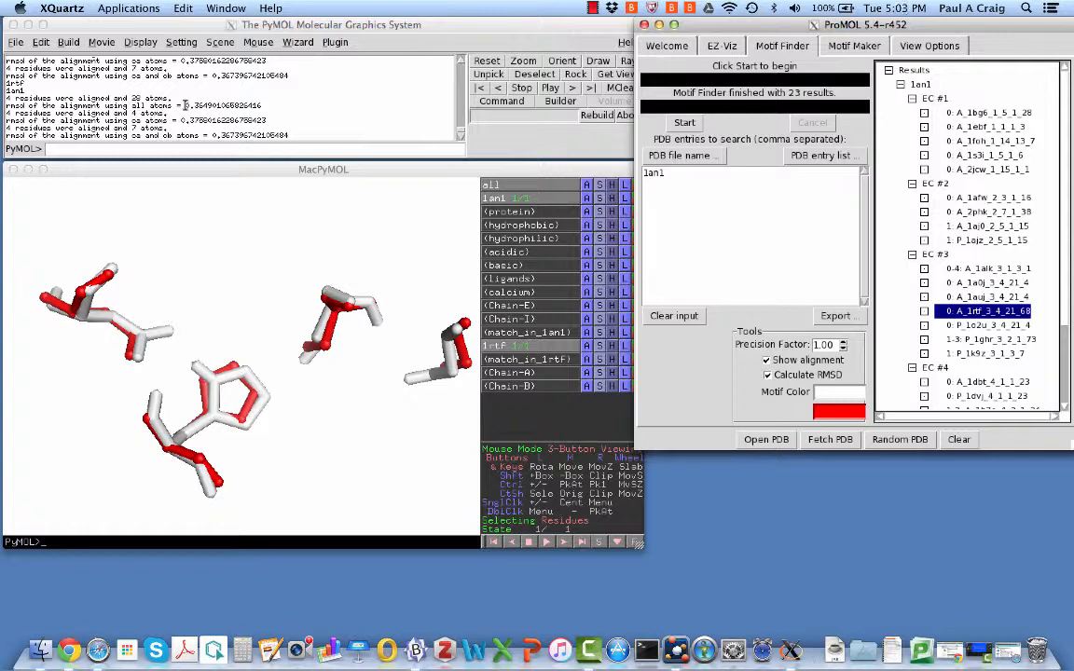
{"action": "left_click_drag", "start_coordinate": [285, 257], "coordinate": [202, 345]}
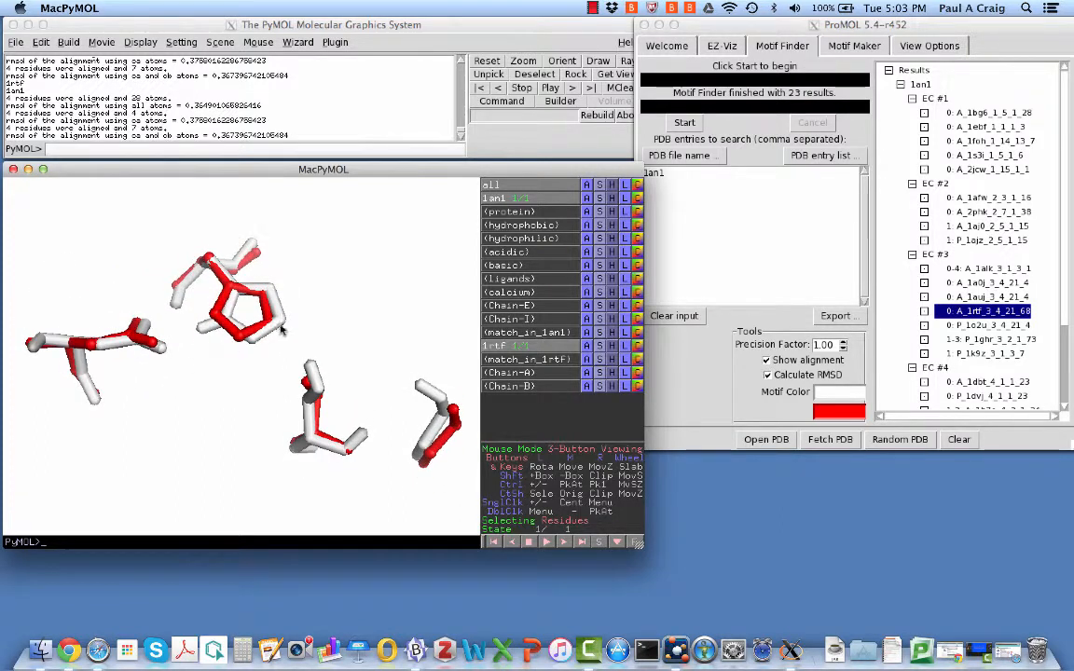
{"action": "left_click_drag", "start_coordinate": [290, 303], "coordinate": [317, 331]}
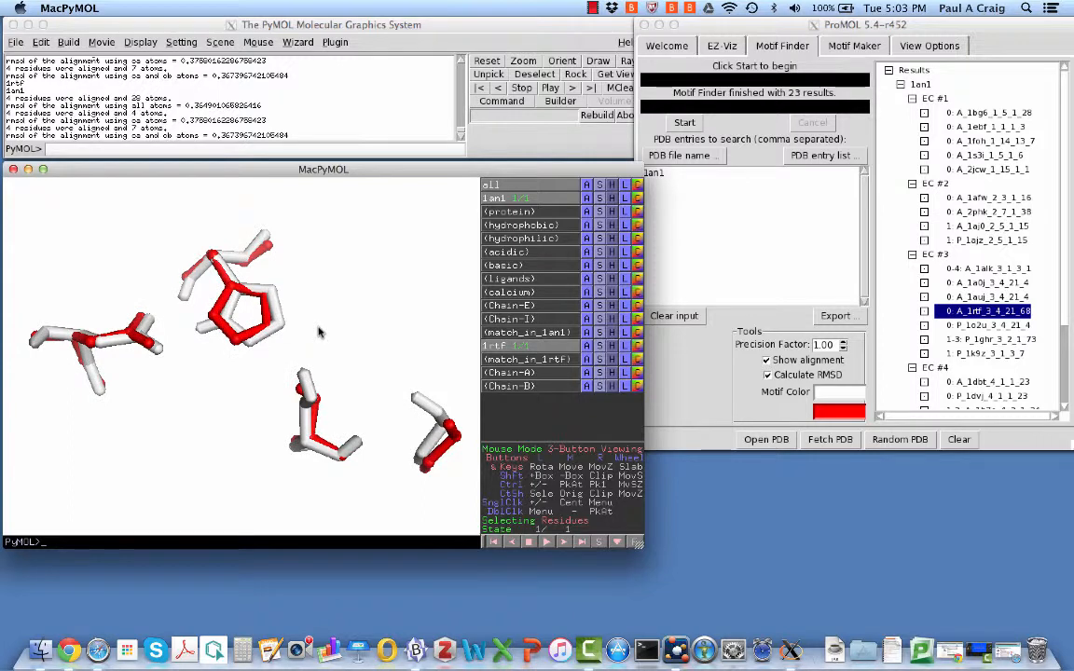
{"action": "left_click", "coordinate": [15, 44]}
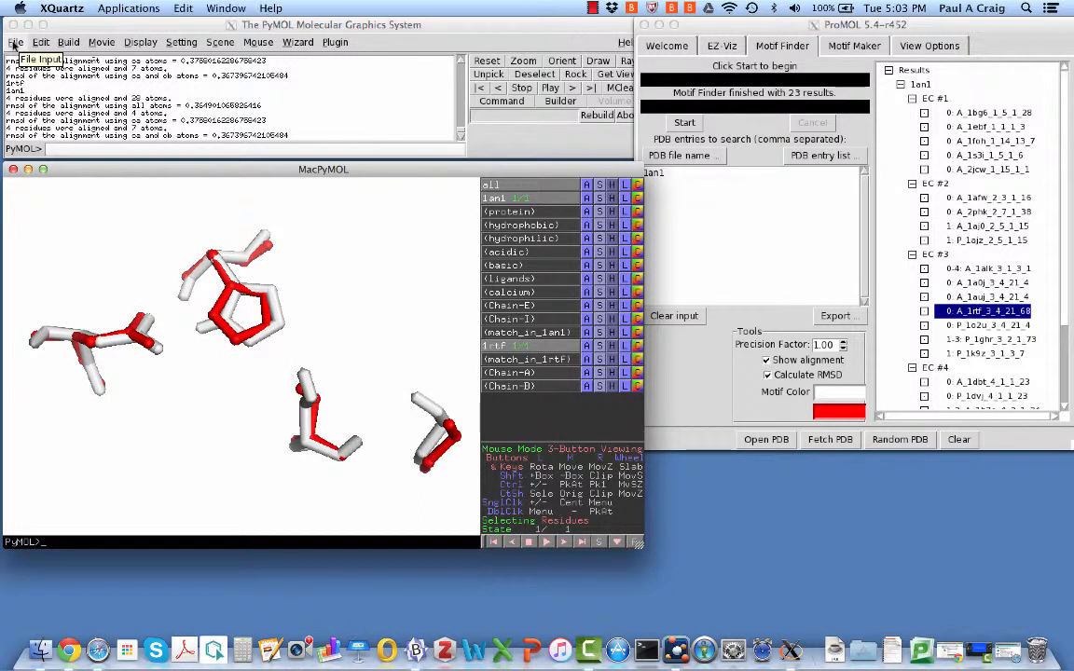
Save the overlay as PNG Query_of_1an1_against_1rtf on the Desktop and open the saved image
{"action": "left_click", "coordinate": [15, 44]}
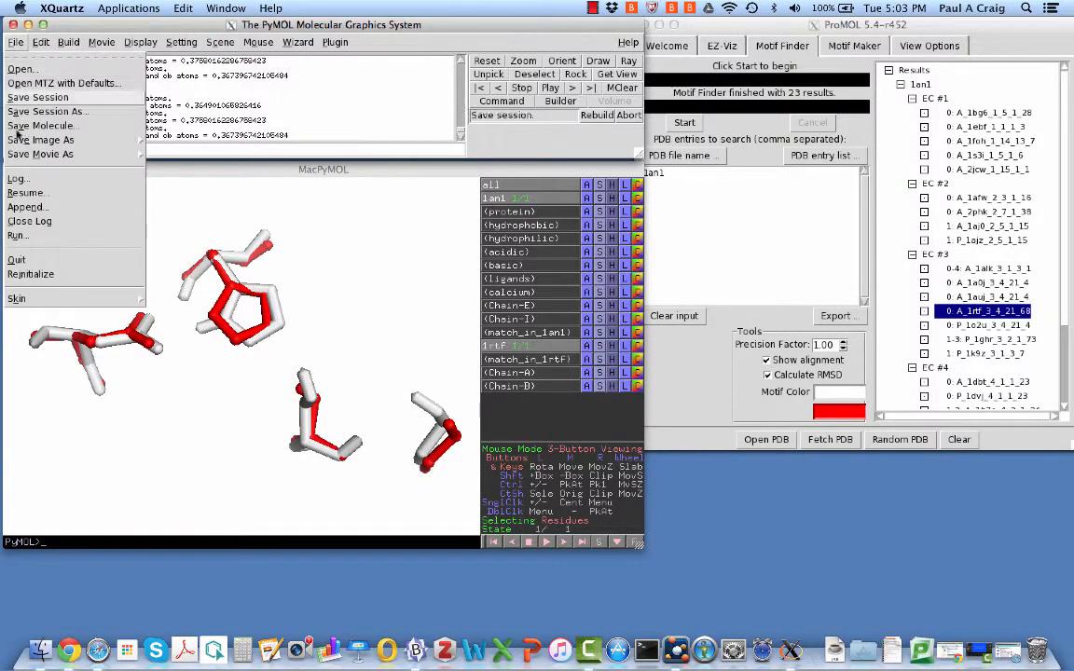
{"action": "mouse_move", "coordinate": [65, 139]}
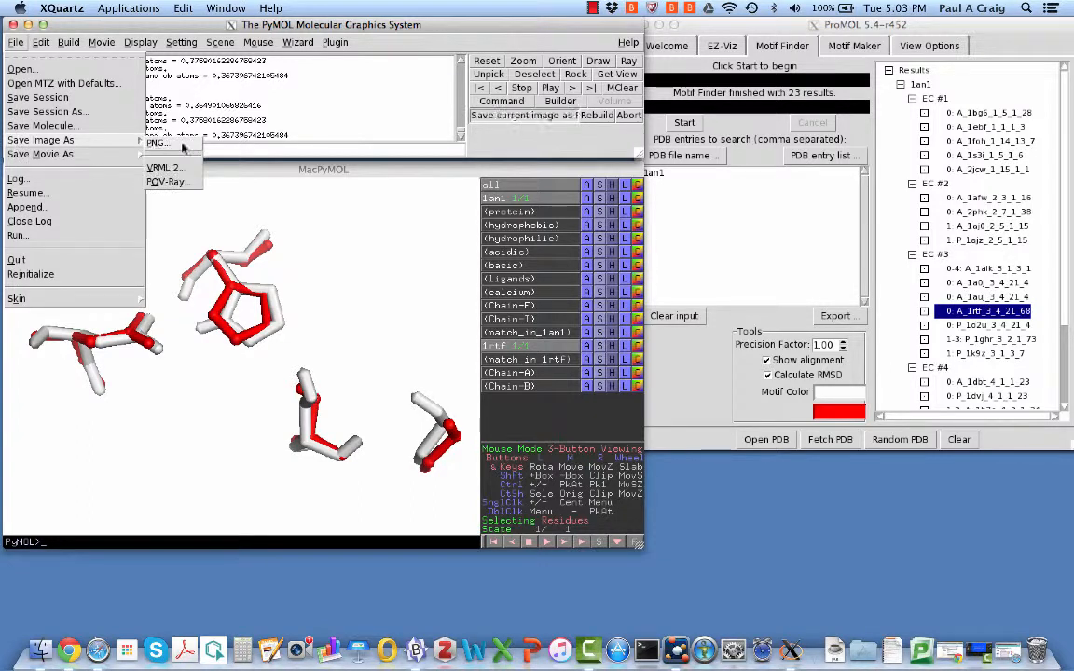
{"action": "left_click", "coordinate": [157, 143]}
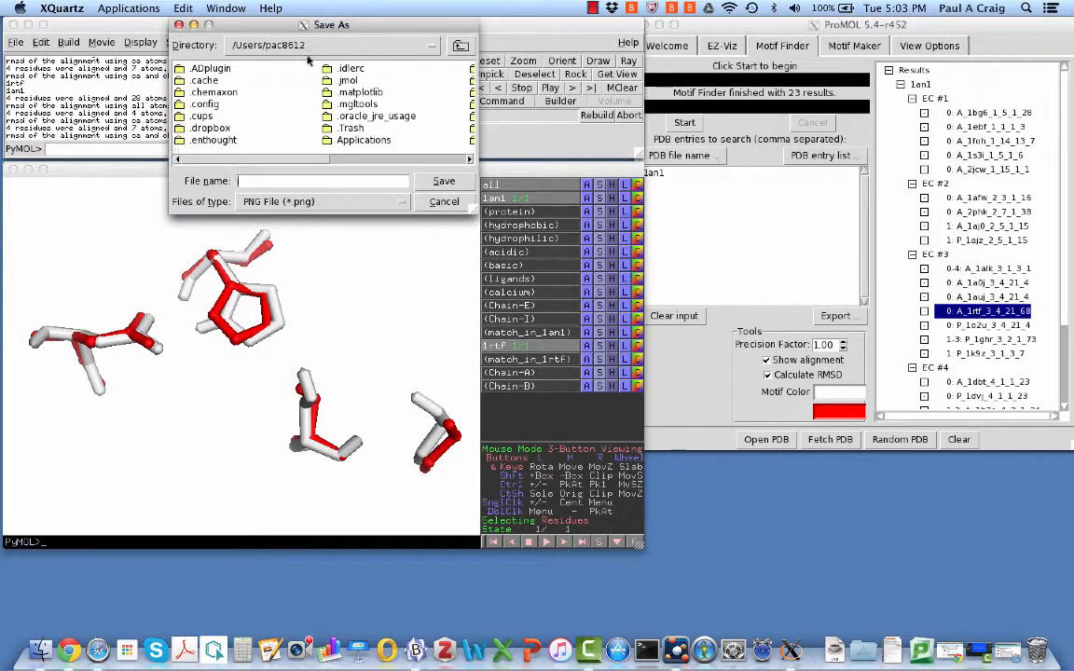
{"action": "scroll", "coordinate": [341, 142], "scroll_direction": "right", "scroll_amount": 5}
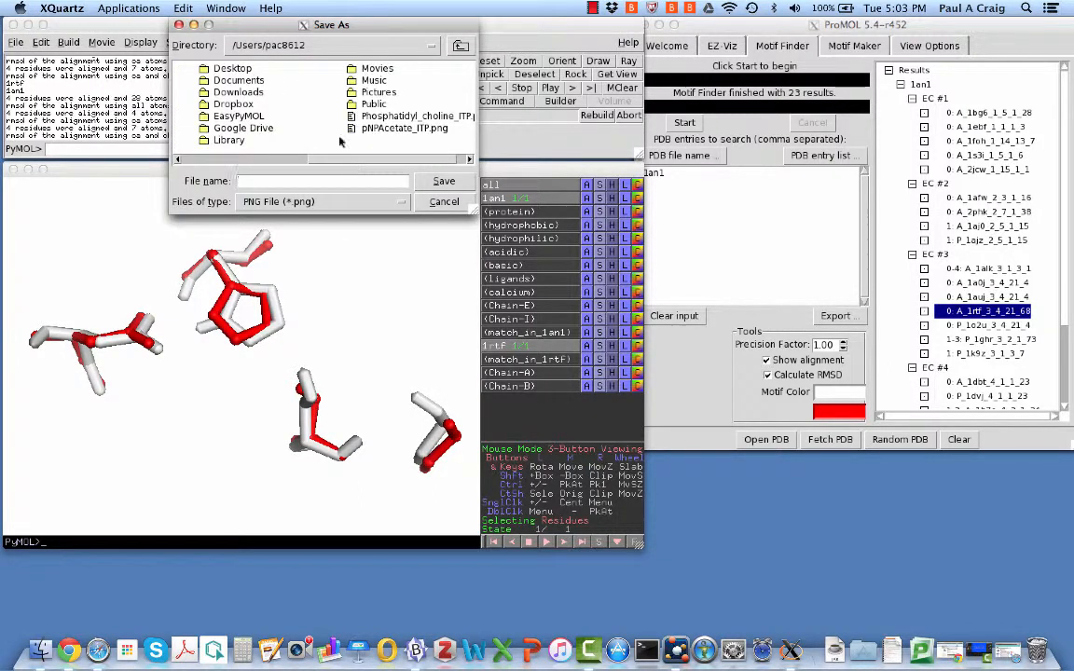
{"action": "double_click", "coordinate": [233, 69]}
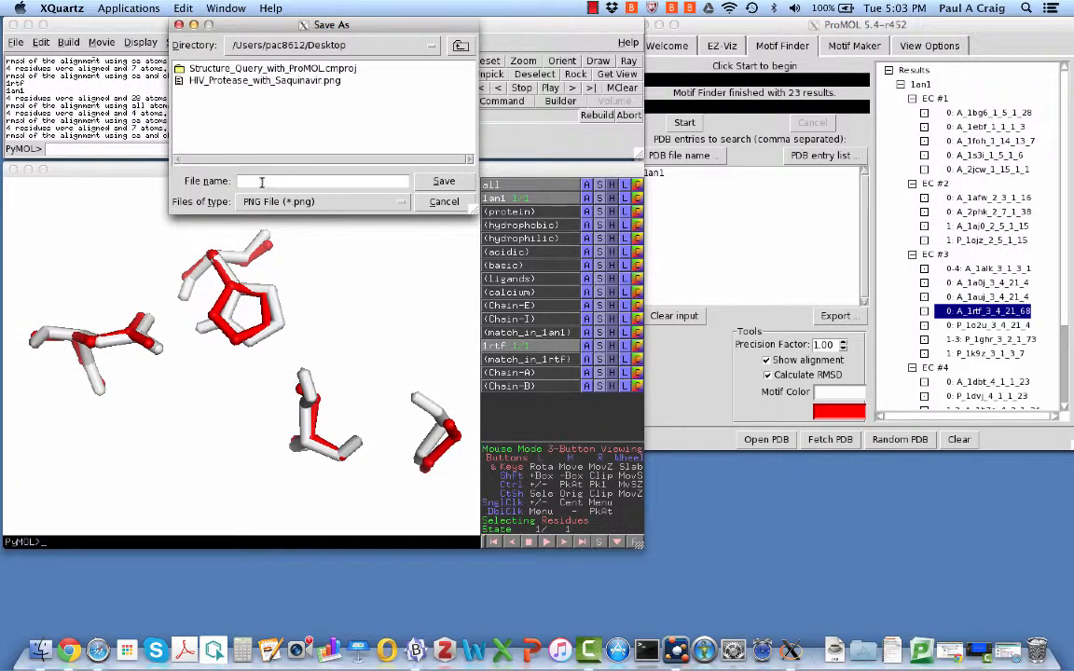
{"action": "type", "text": "Query_of_1an1_against_"}
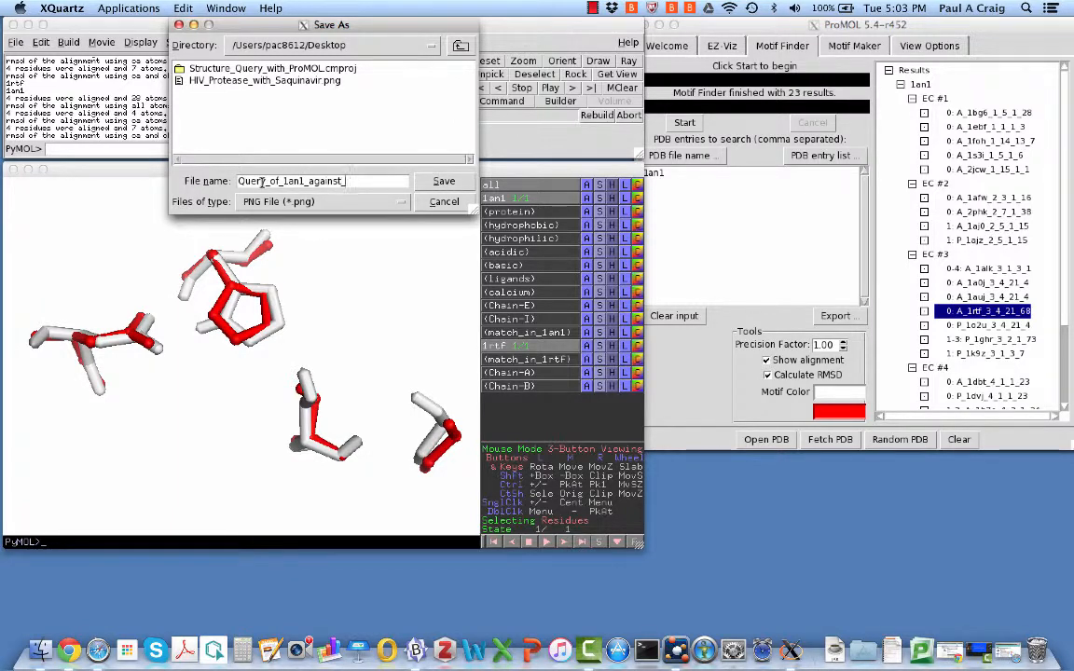
{"action": "type", "text": "1rtf"}
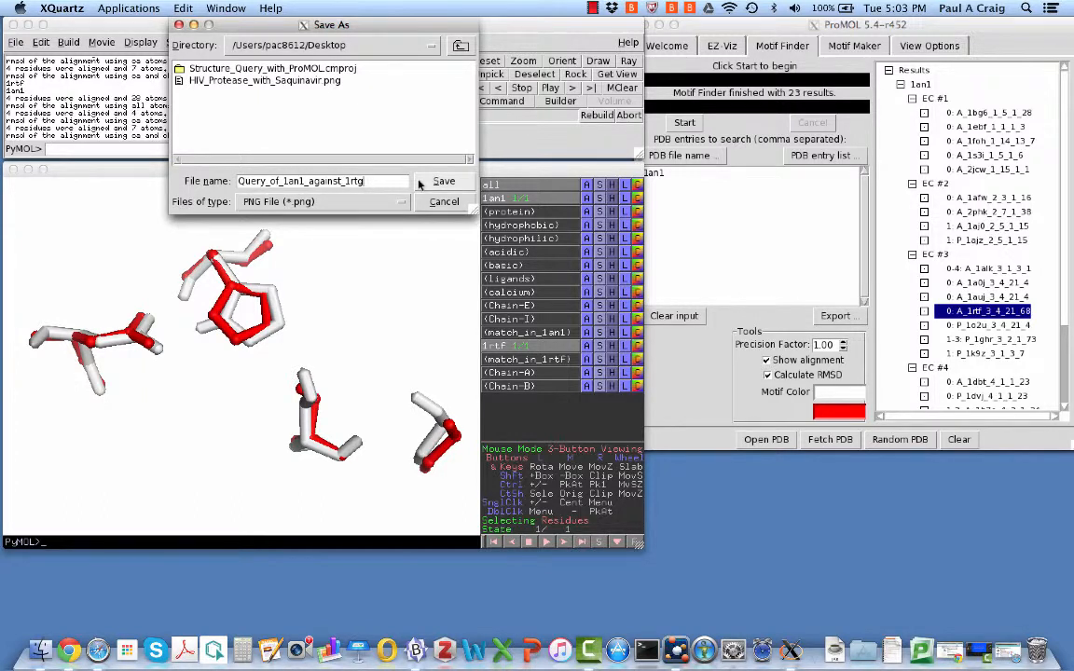
{"action": "left_click", "coordinate": [444, 181]}
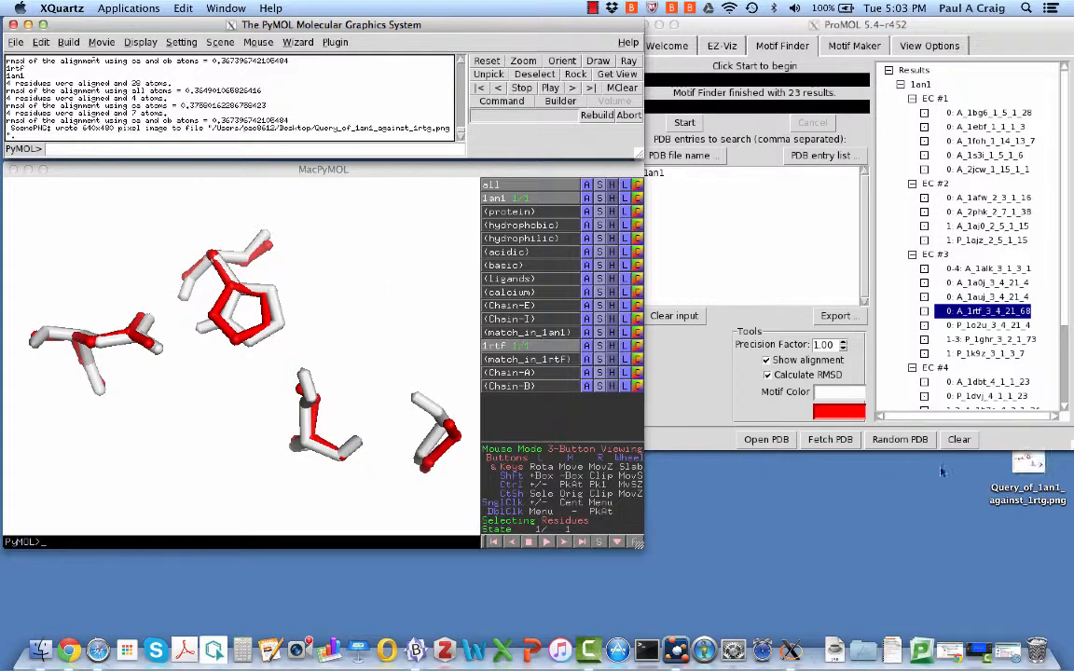
{"action": "double_click", "coordinate": [1029, 463]}
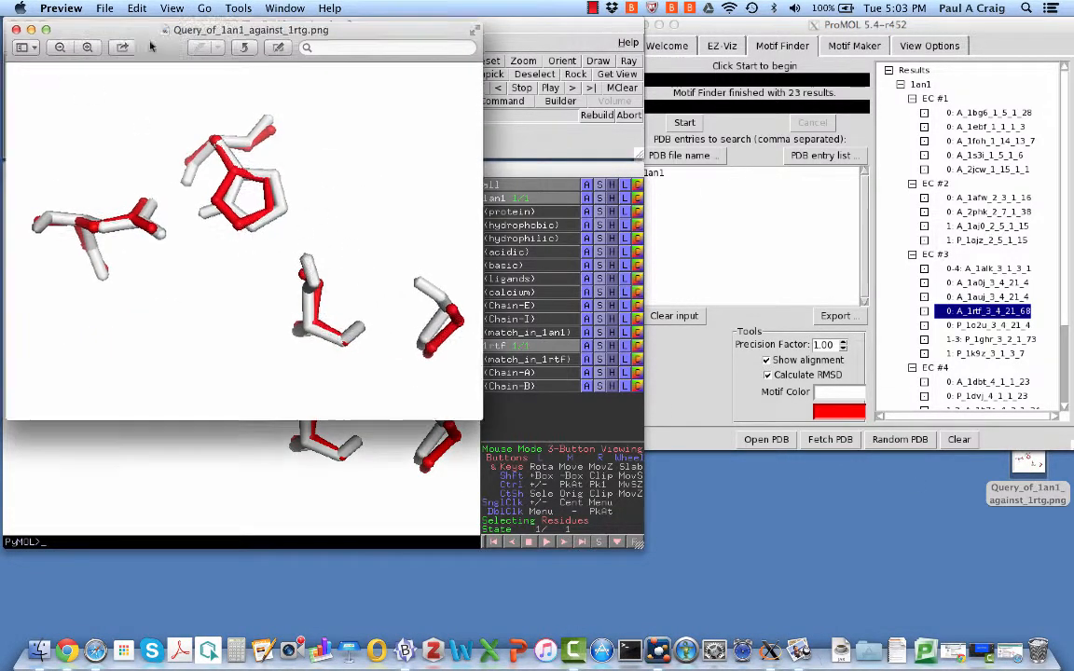
Review and close the saved PNG preview, then restore Safari with the PDBsum 1an1 page
{"action": "left_click_drag", "start_coordinate": [113, 28], "coordinate": [469, 162]}
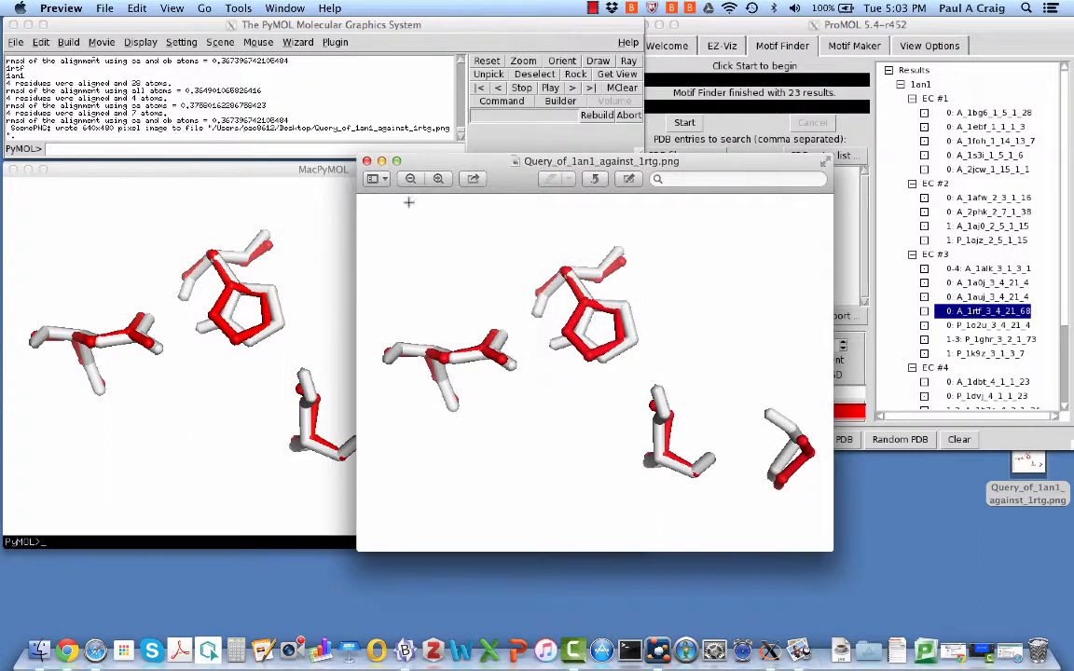
{"action": "left_click", "coordinate": [366, 161]}
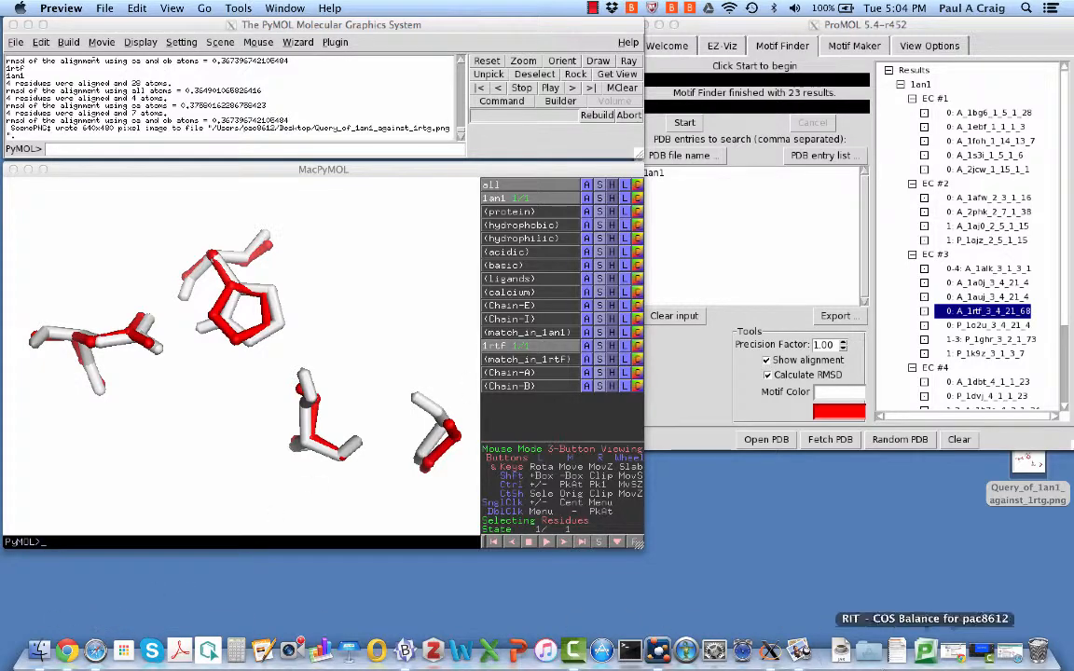
{"action": "left_click", "coordinate": [1004, 653]}
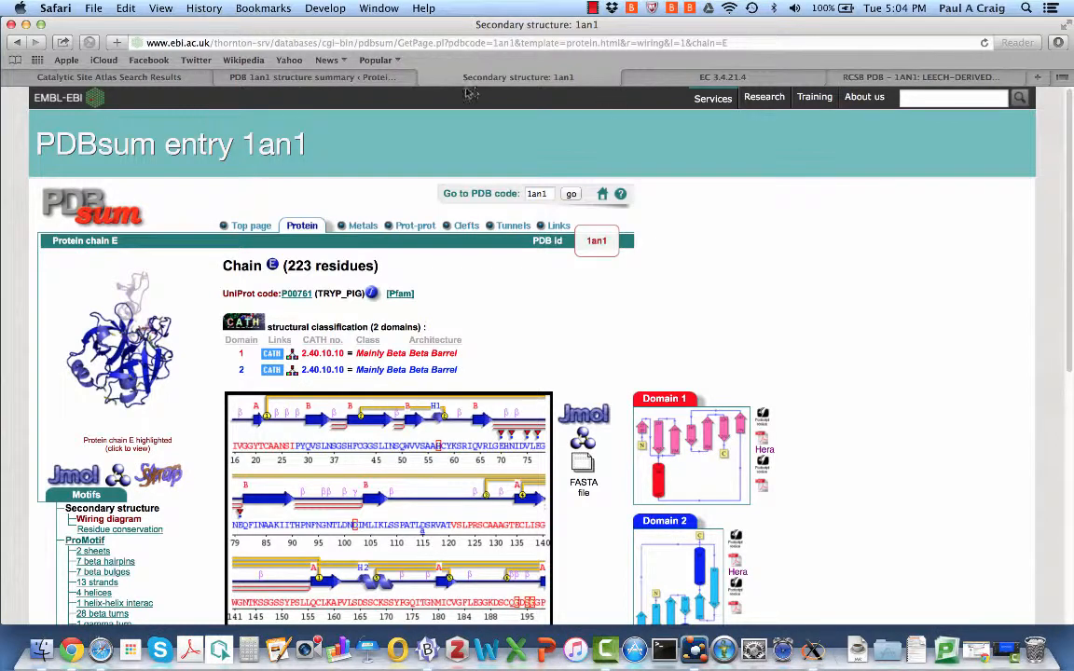
Close the PDBsum and EC 3.4.21.4 tabs and display the 1AN1 FASTA sequence from the RCSB page
{"action": "left_click", "coordinate": [424, 77]}
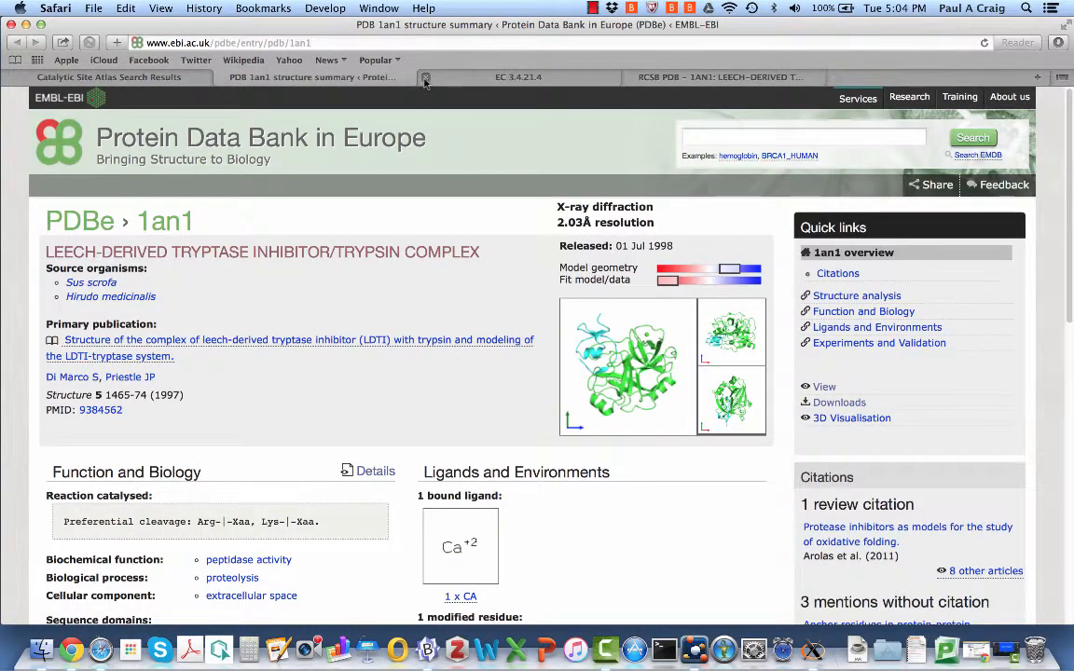
{"action": "left_click", "coordinate": [425, 79]}
{"action": "left_click", "coordinate": [452, 81]}
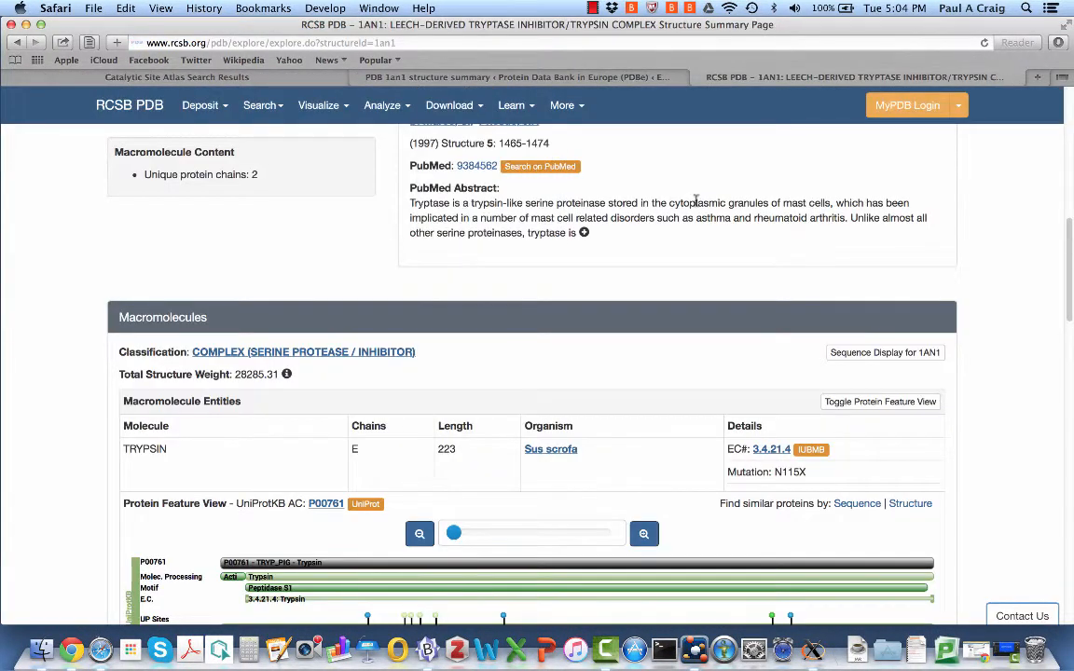
{"action": "scroll", "coordinate": [694, 201], "scroll_direction": "up", "scroll_amount": 15}
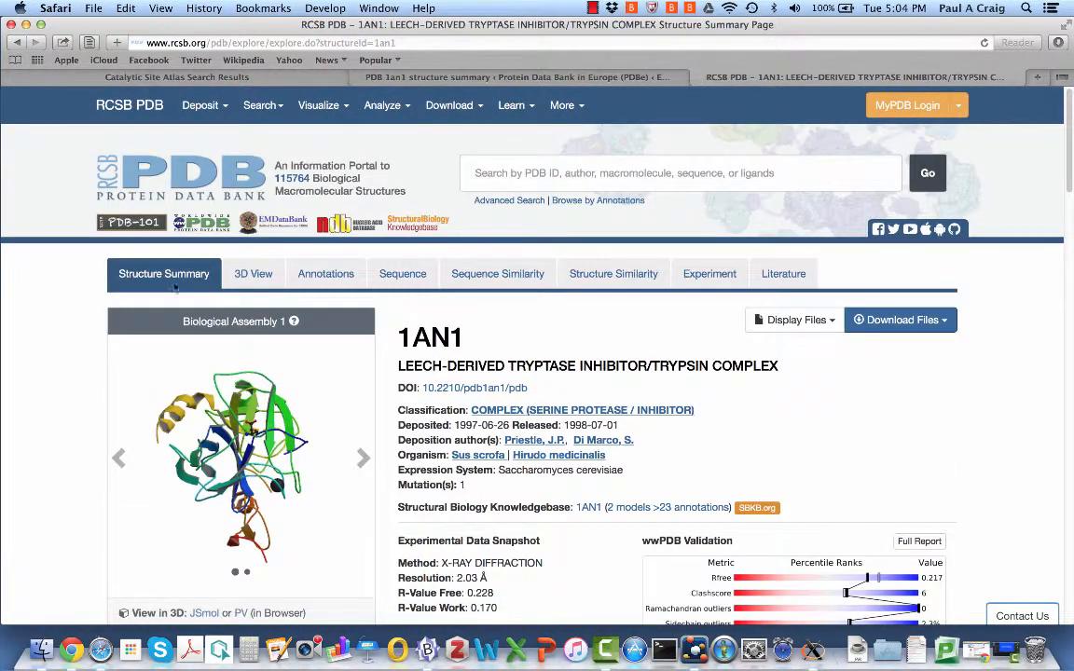
{"action": "left_click", "coordinate": [819, 321]}
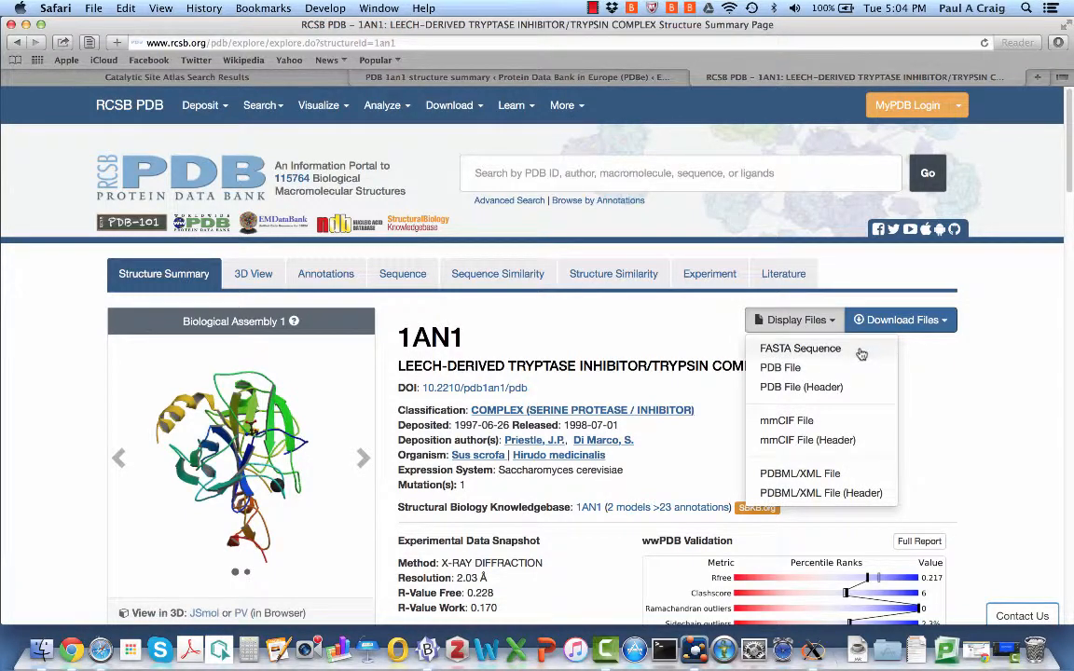
{"action": "left_click", "coordinate": [800, 349]}
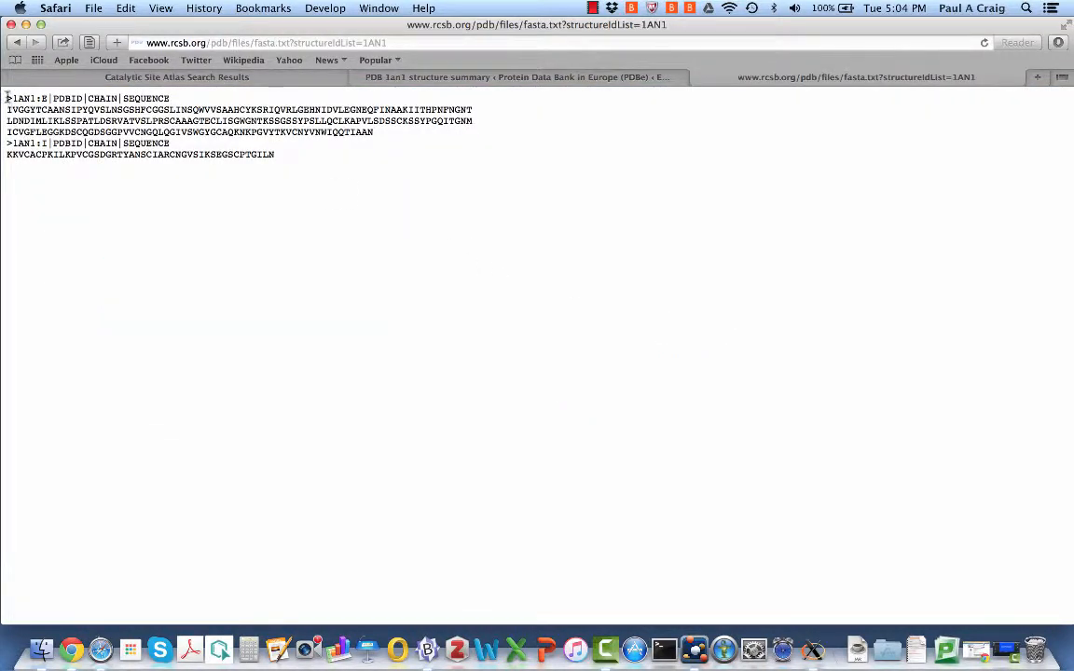
Highlight the chain E header line and its three sequence lines in the 1AN1 FASTA, then go back to the 1AN1 summary
{"action": "left_click_drag", "start_coordinate": [4, 93], "coordinate": [382, 131]}
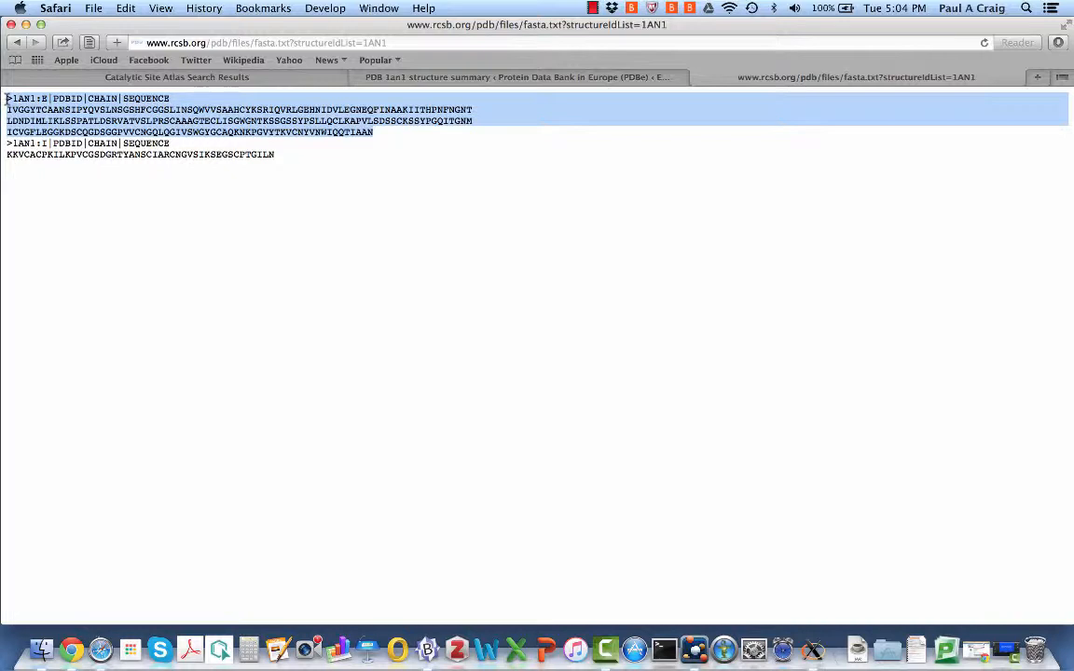
{"action": "left_click", "coordinate": [8, 98]}
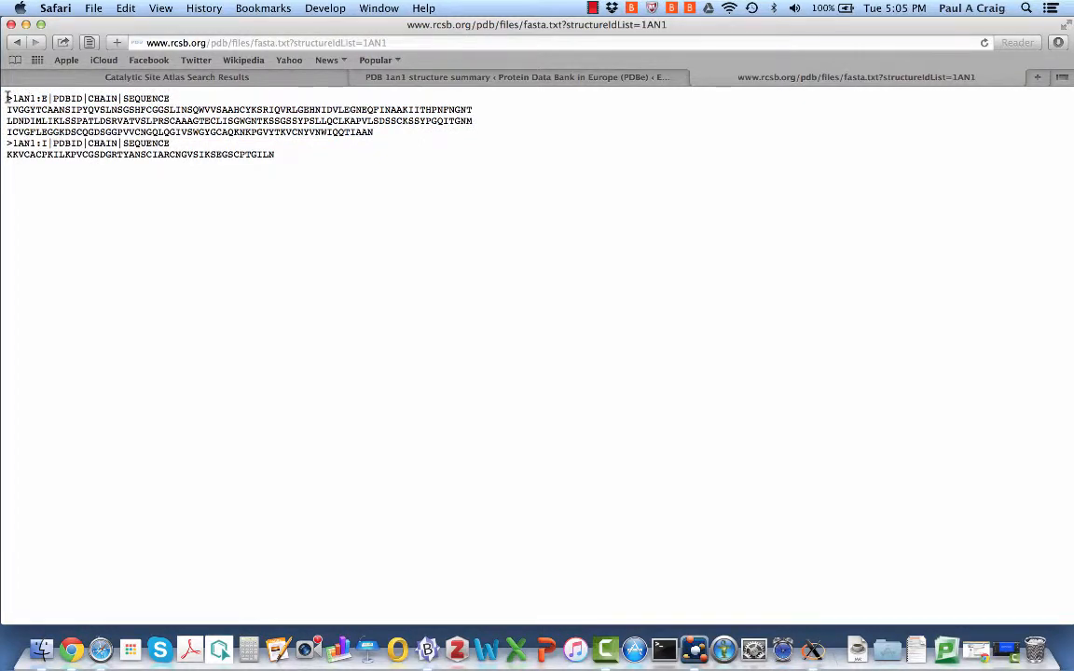
{"action": "left_click_drag", "start_coordinate": [7, 97], "coordinate": [162, 97]}
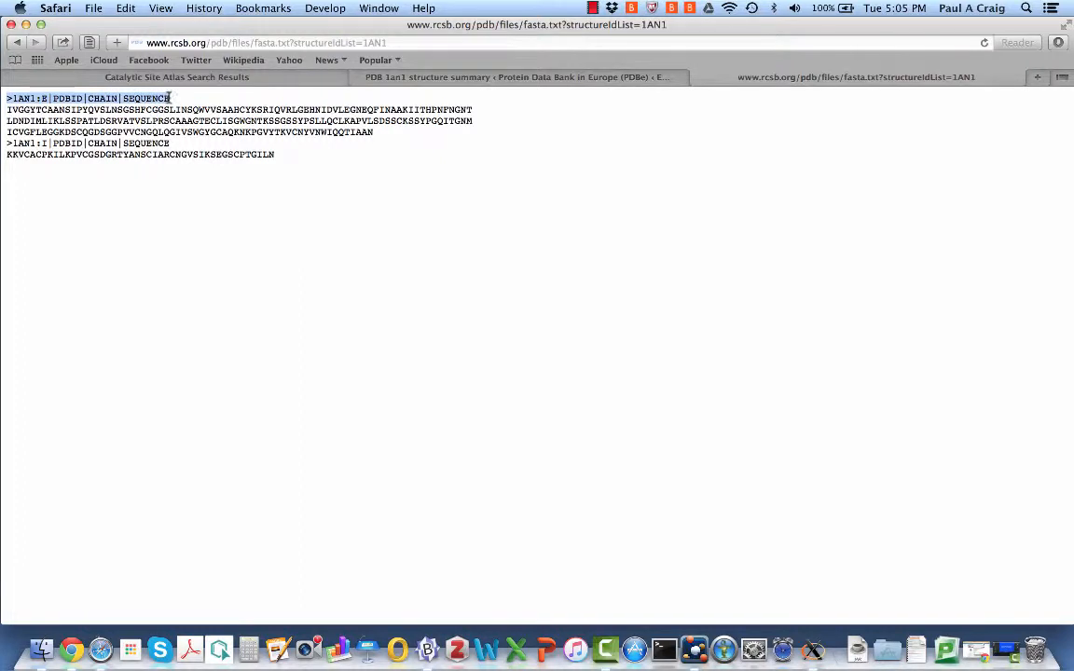
{"action": "left_click", "coordinate": [6, 112]}
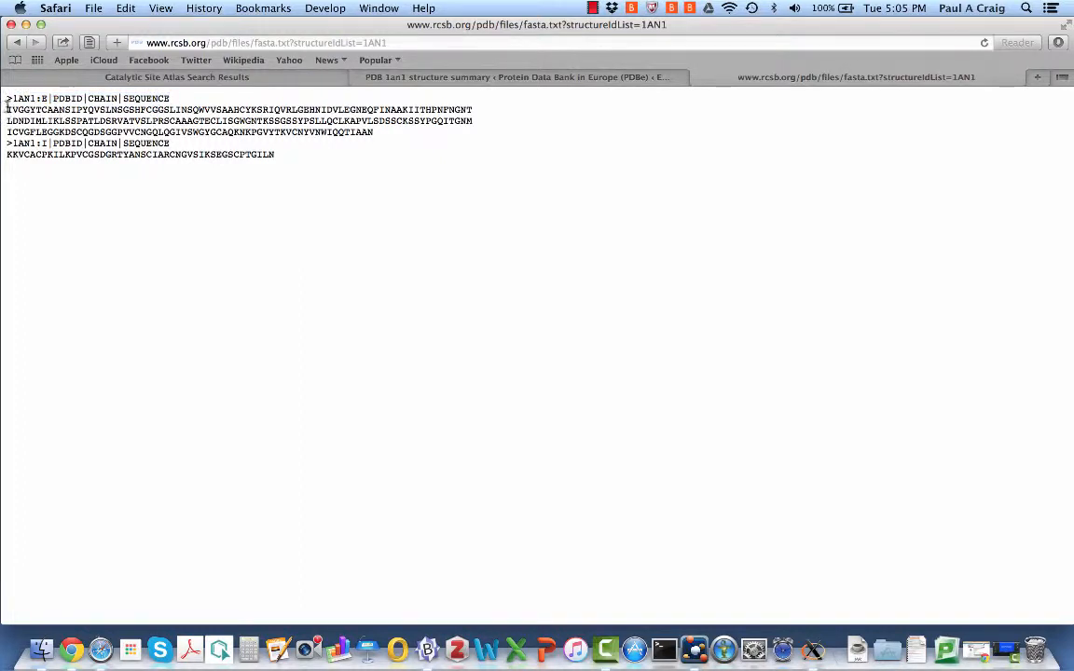
{"action": "left_click_drag", "start_coordinate": [7, 108], "coordinate": [377, 133]}
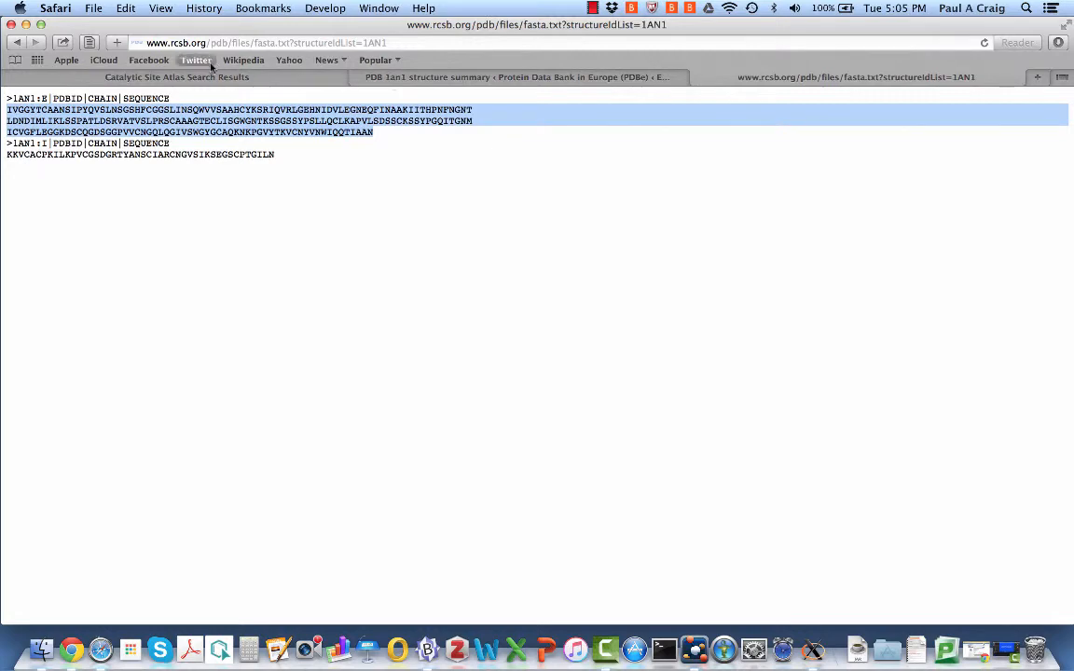
{"action": "left_click", "coordinate": [15, 42]}
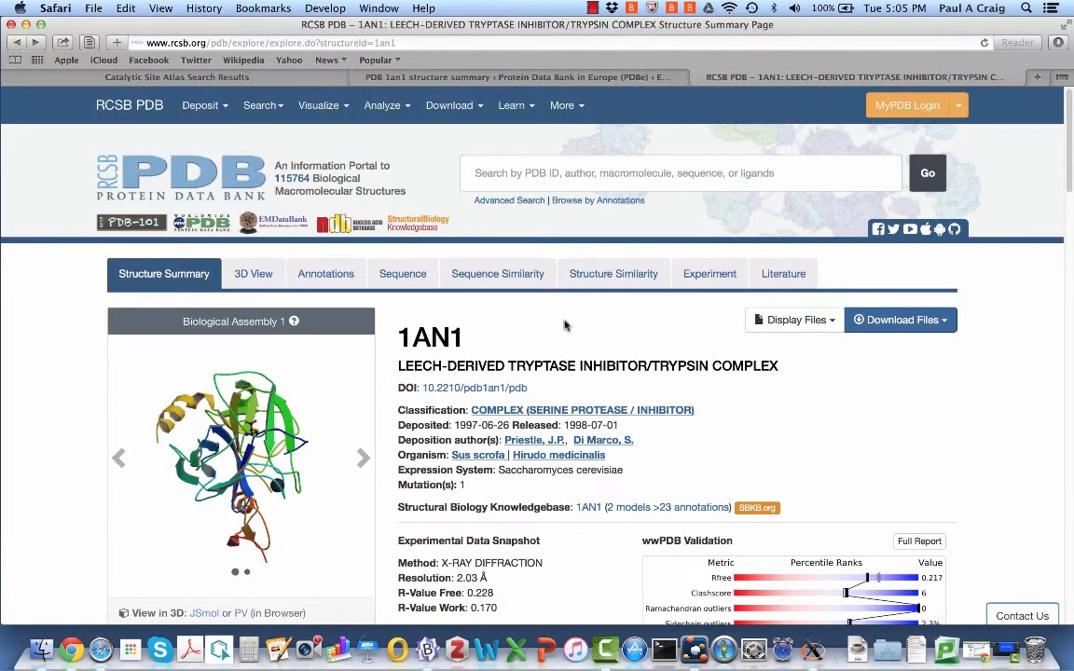